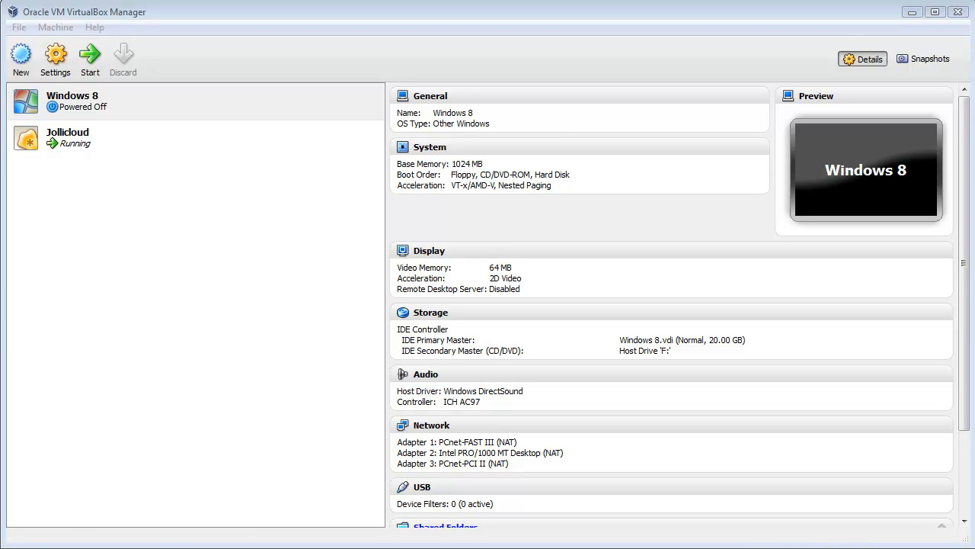
- Begin a new virtual machine with Linux as the operating system and Other Linux as the version
click(17, 55)
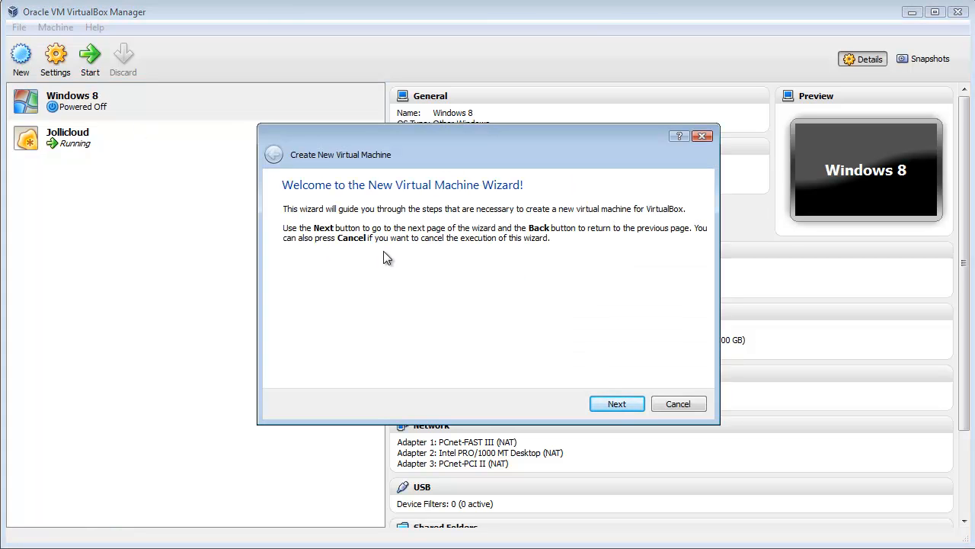
click(616, 403)
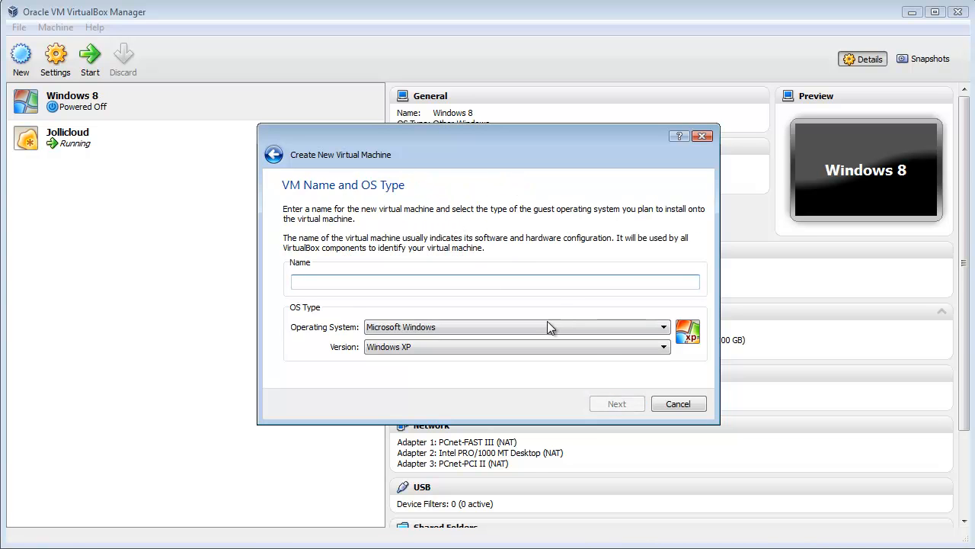
click(651, 331)
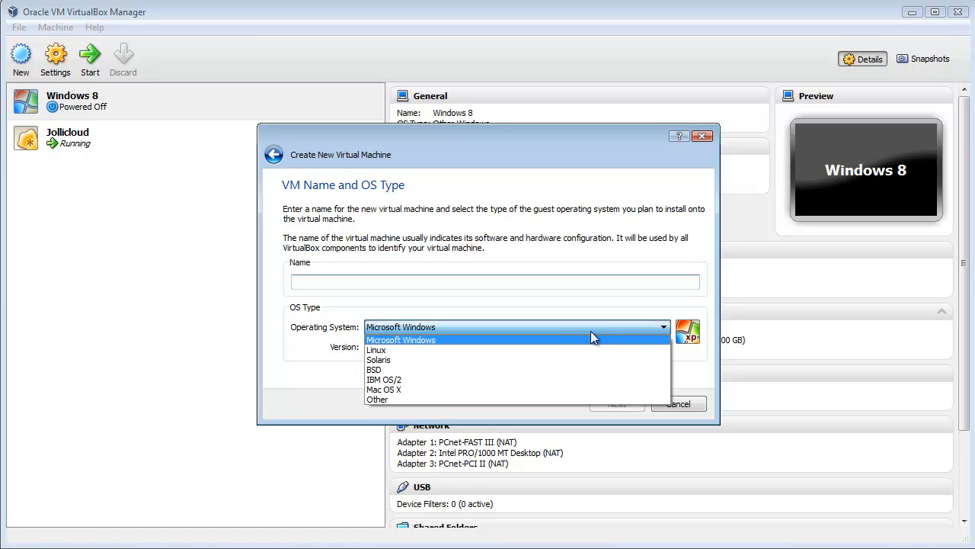
click(549, 349)
click(586, 350)
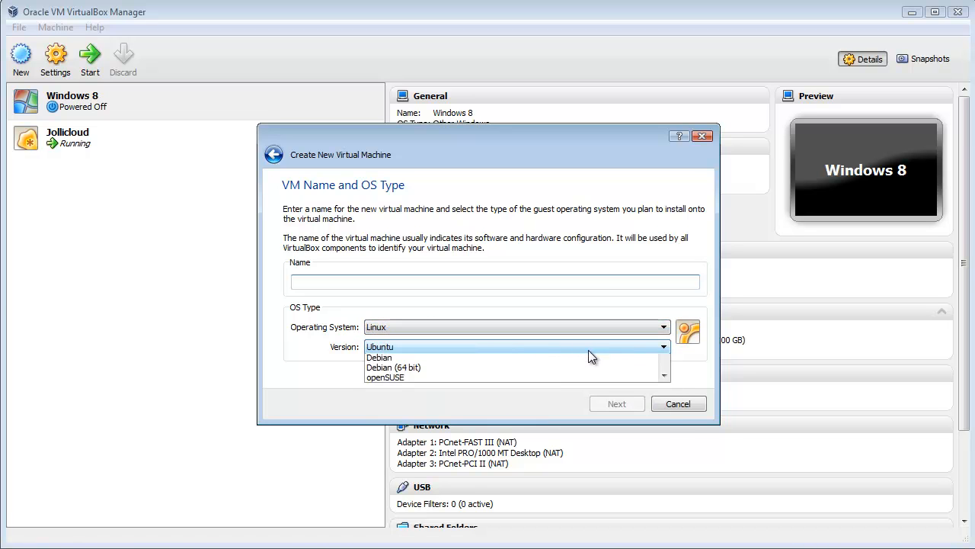
scroll(607, 402, down, 2)
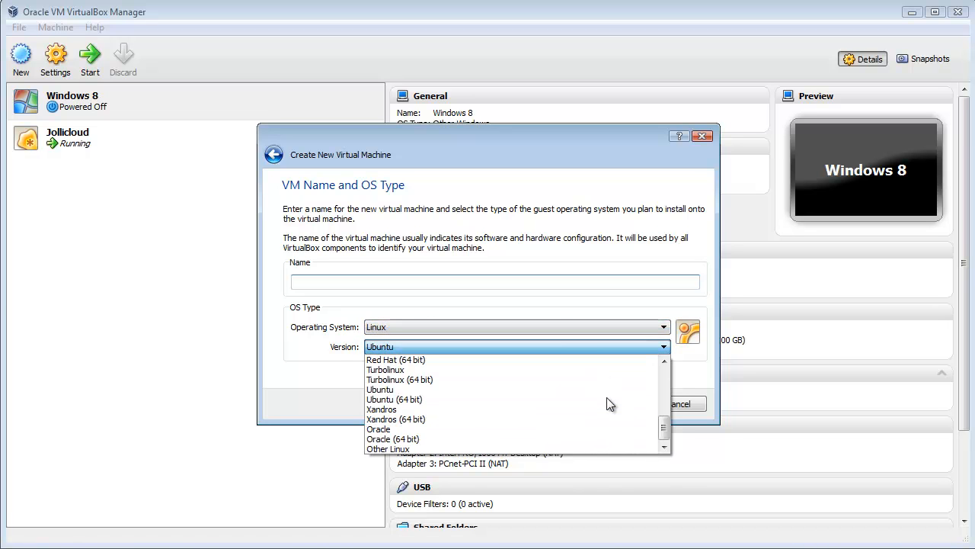
click(440, 451)
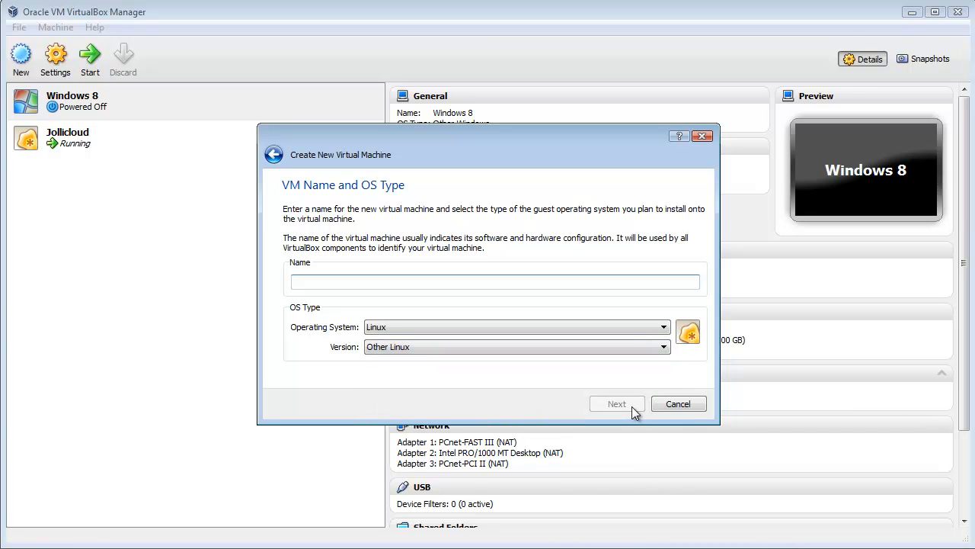
- Name the new virtual machine "Jollicloud 2" and continue to the memory settings
click(532, 280)
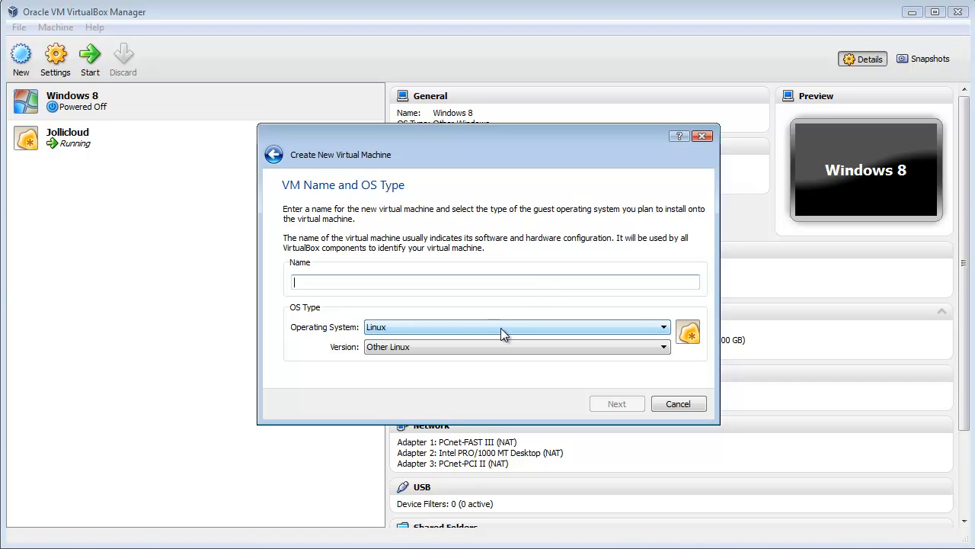
text(Jolli)
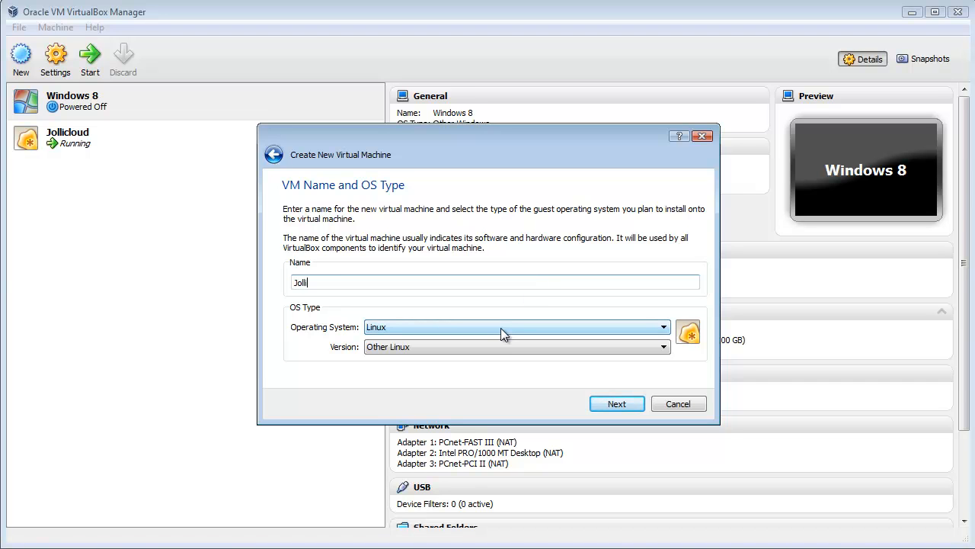
text(cloud 2)
click(617, 405)
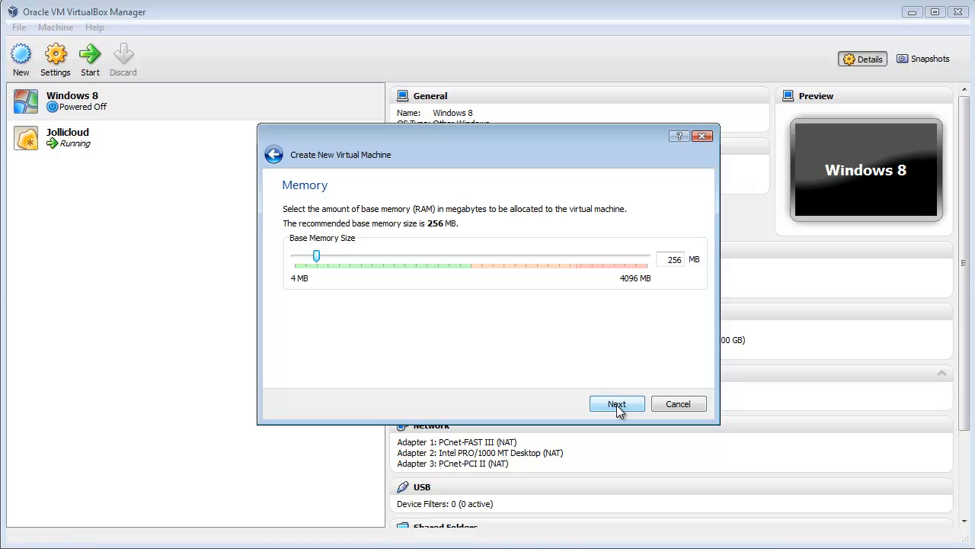
- Set the base memory size to 1024 MB and continue to the virtual hard disk settings
click(337, 258)
click(363, 258)
click(378, 258)
click(383, 265)
click(384, 259)
click(392, 259)
click(619, 404)
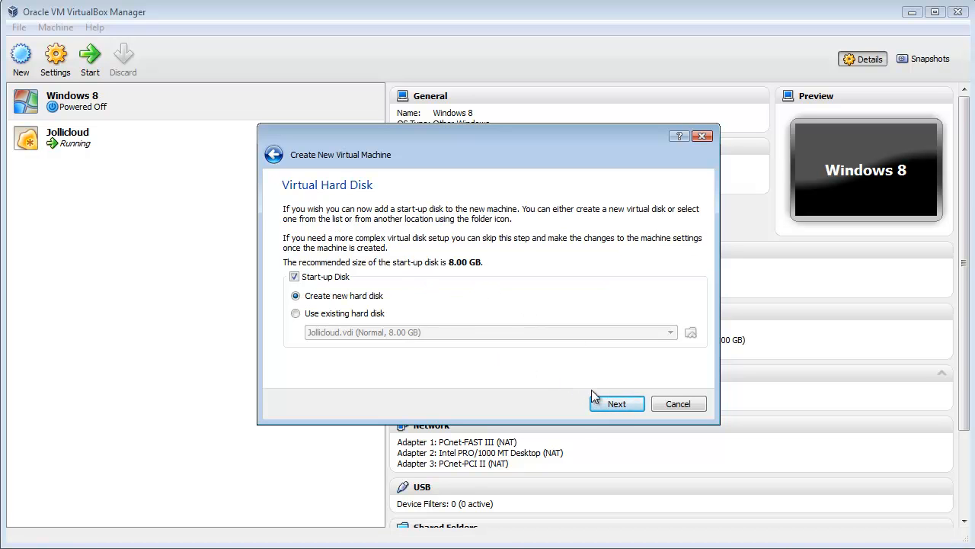
click(336, 318)
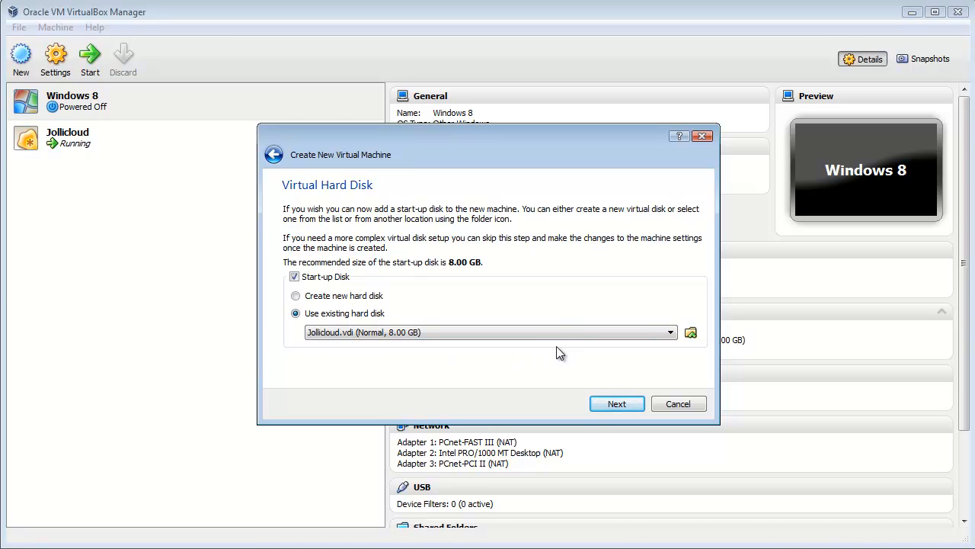
click(630, 336)
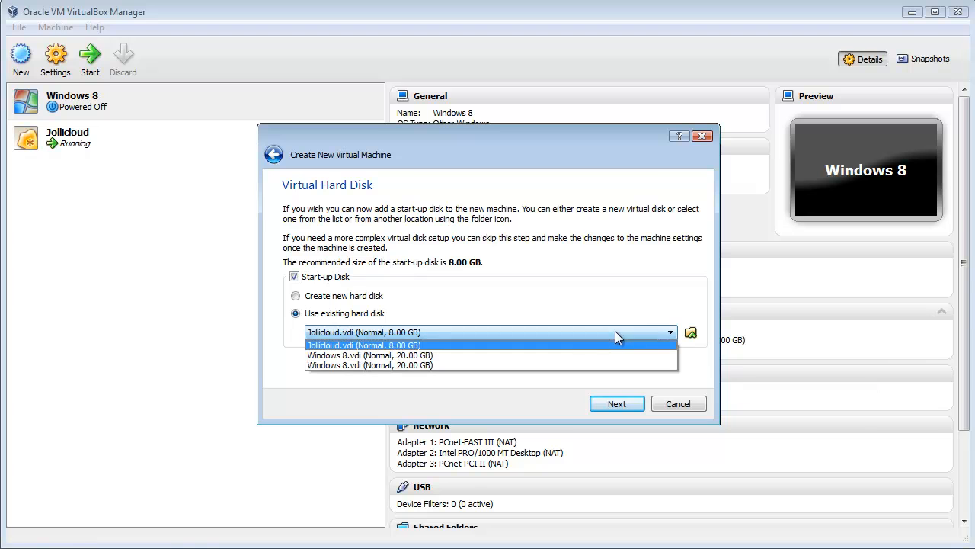
click(486, 347)
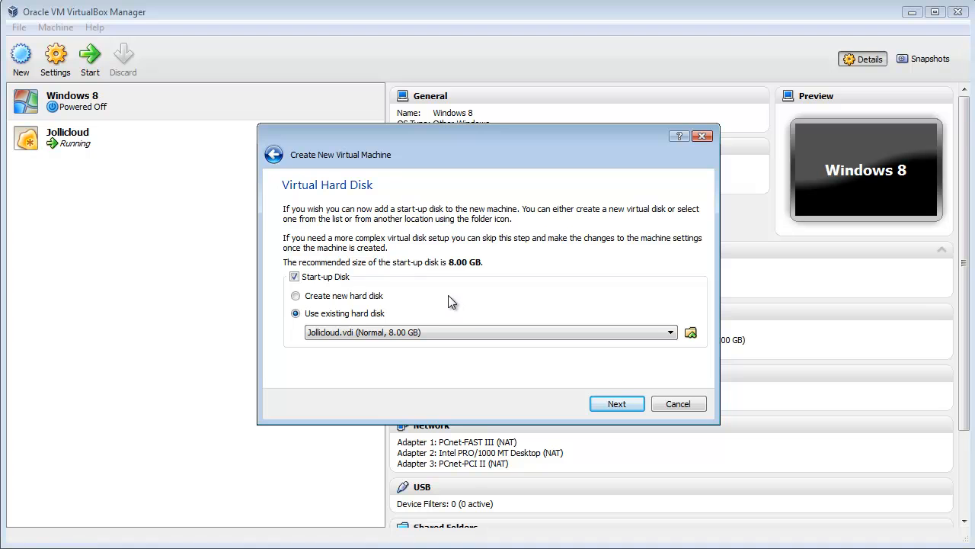
- Choose to create a new start-up hard disk as a VDI image with fixed-size storage
click(349, 300)
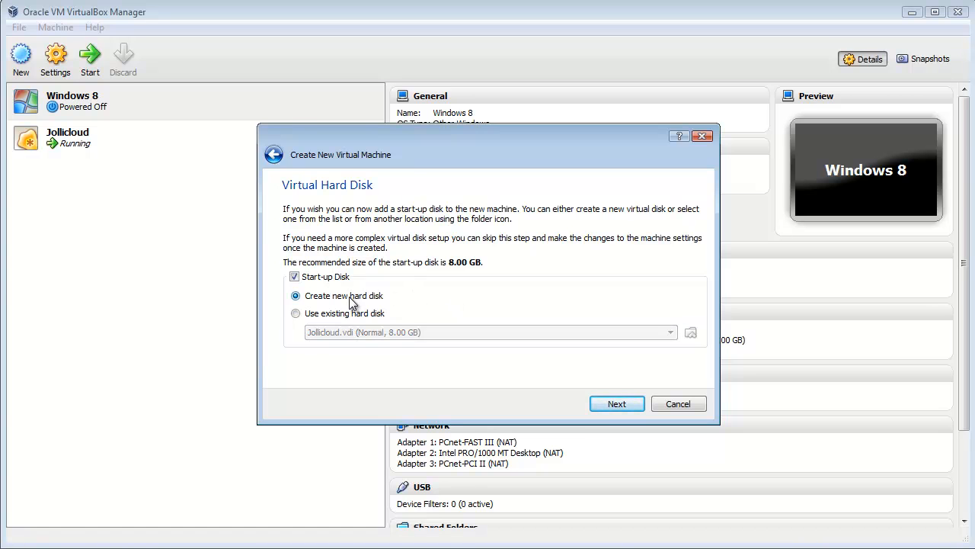
click(620, 404)
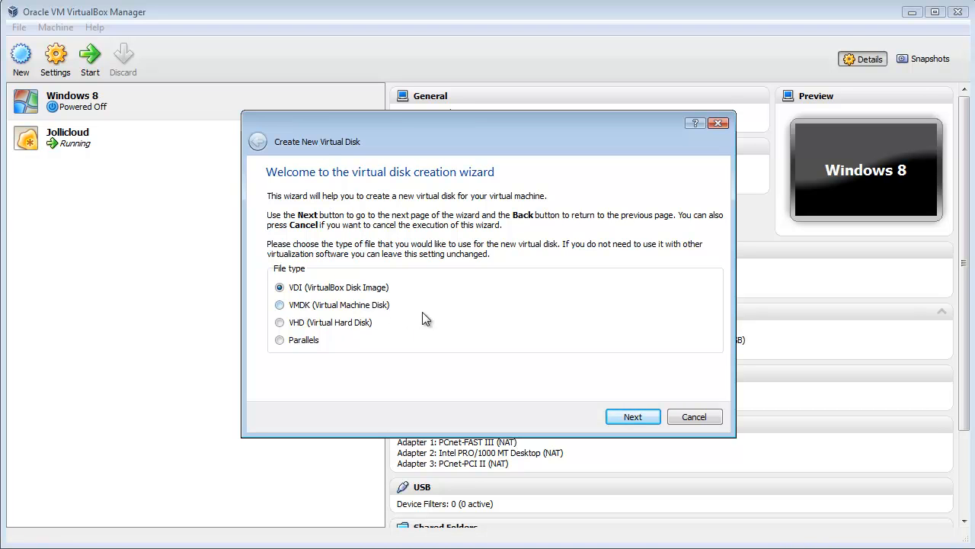
click(632, 417)
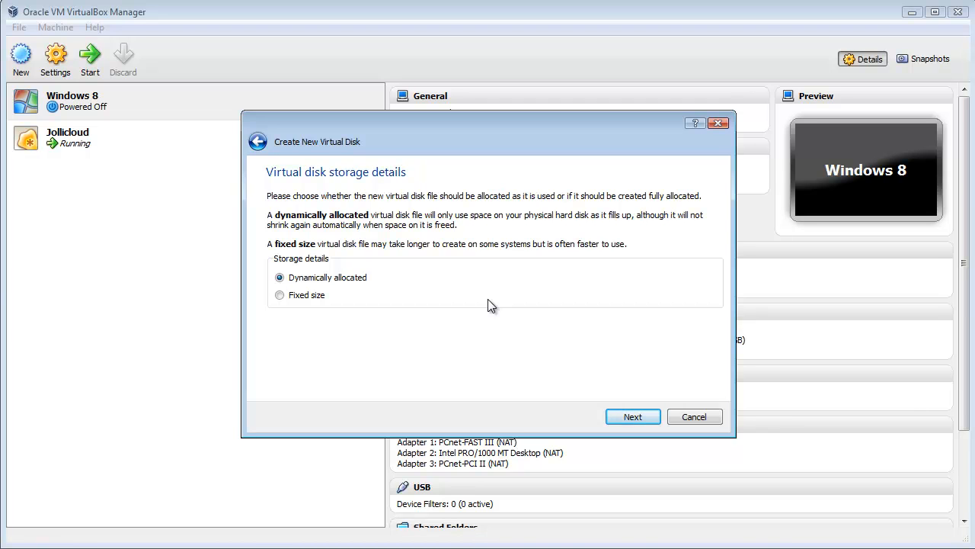
click(312, 300)
click(635, 418)
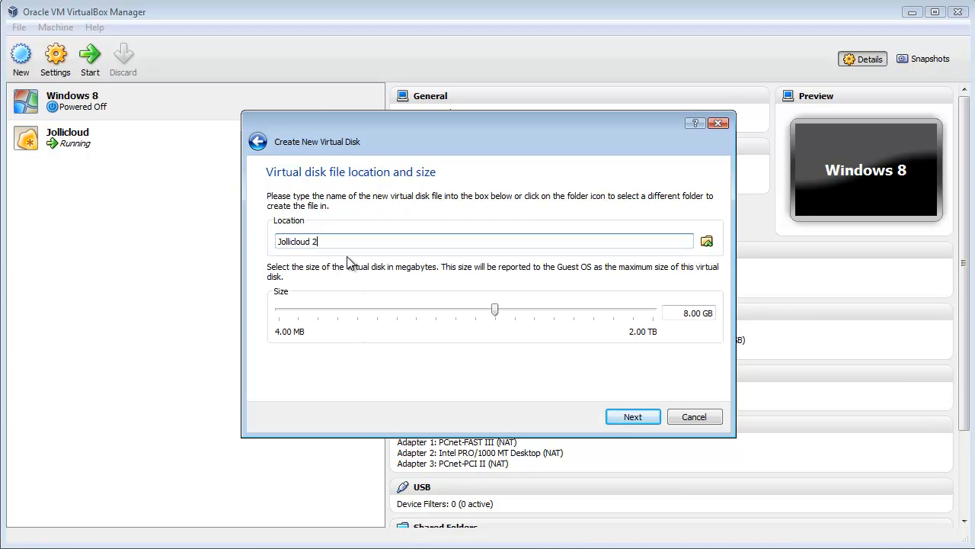
- Save the new disk image file as Jollicloud 2.vdi in the Jollicloud 2 folder
click(707, 242)
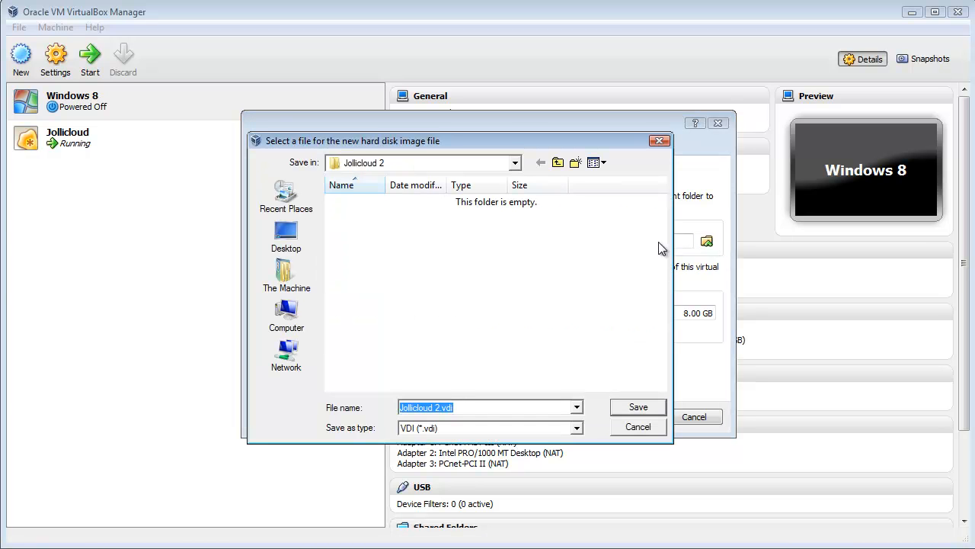
click(521, 164)
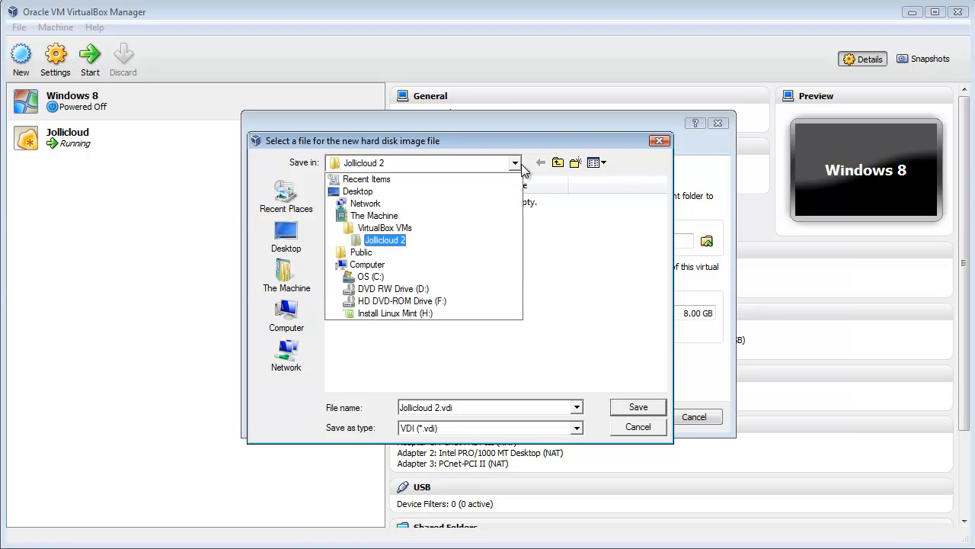
click(521, 166)
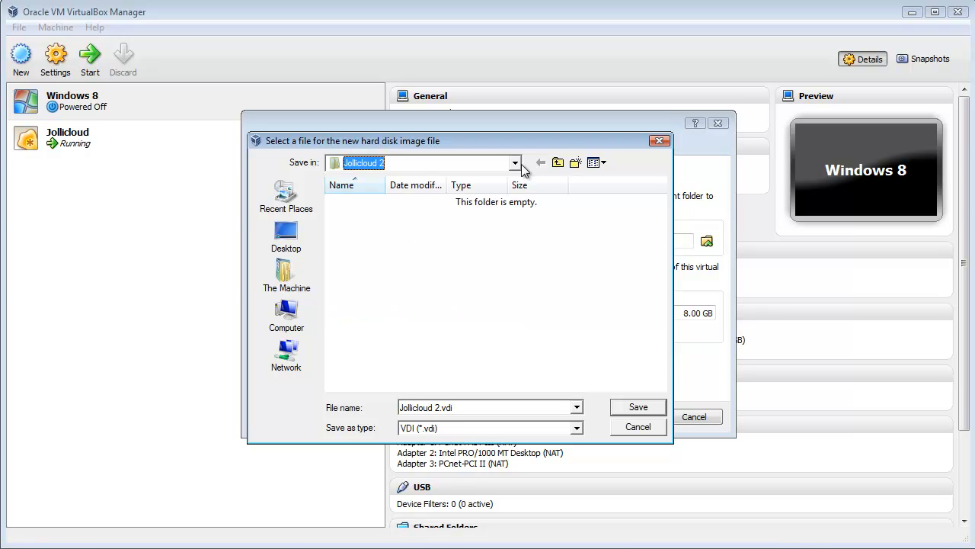
click(638, 407)
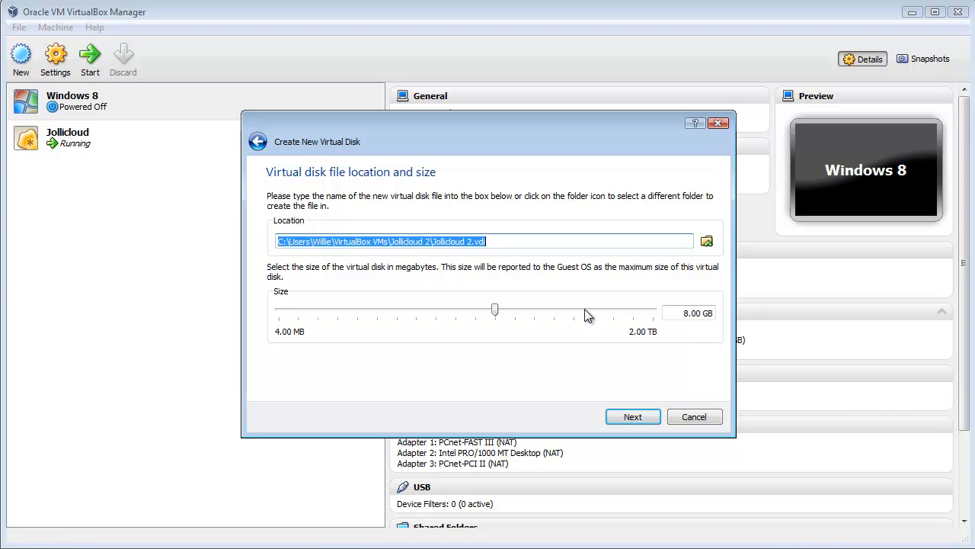
- Accept the 8.00 GB disk size and create both the virtual disk and the Jollicloud 2 virtual machine
click(622, 419)
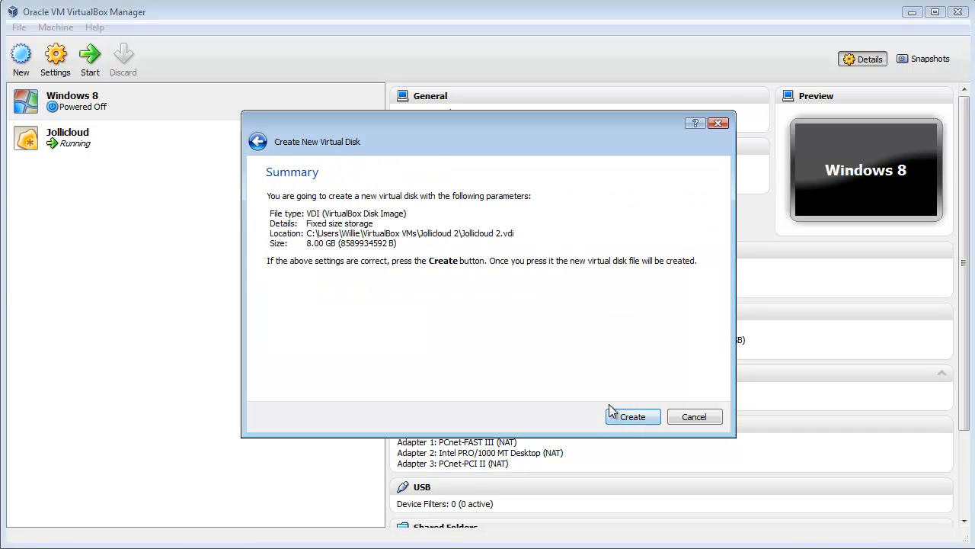
click(616, 416)
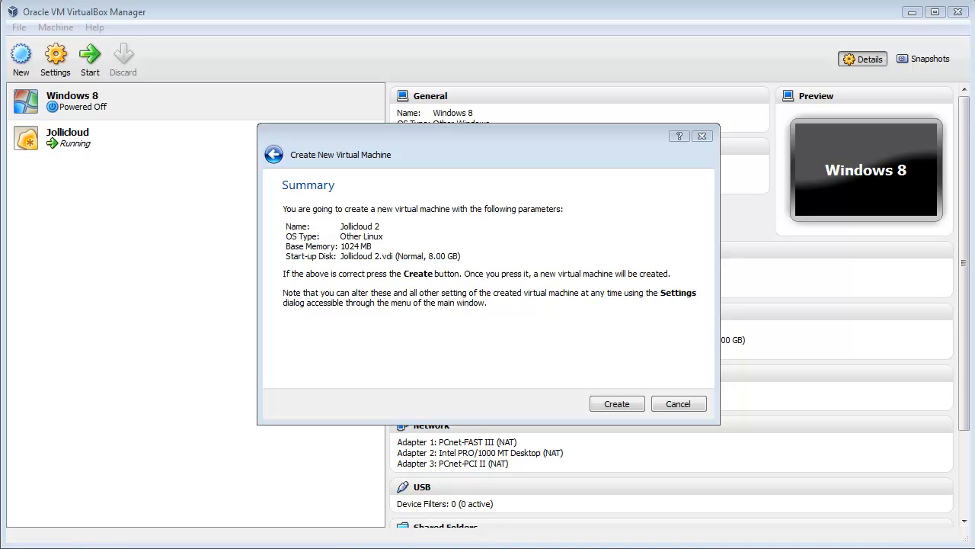
click(619, 403)
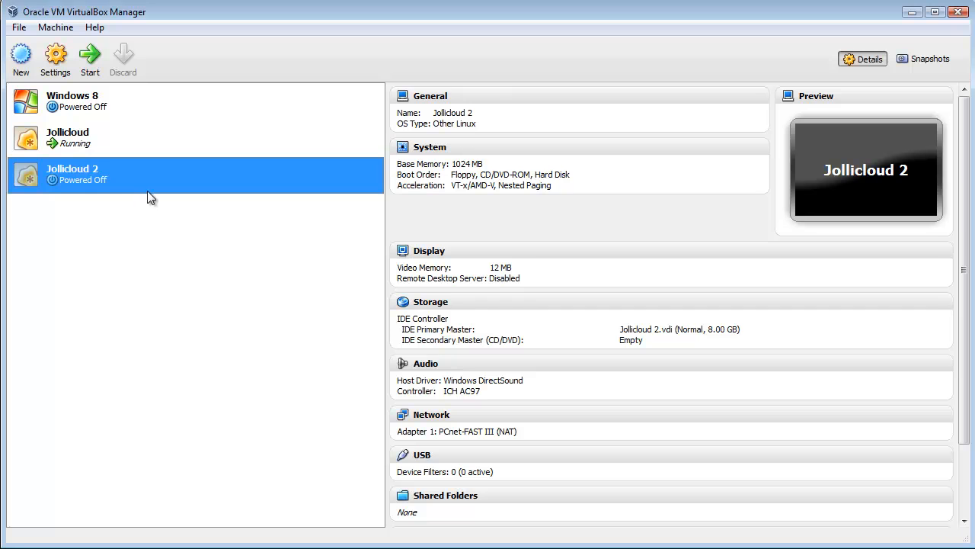
- Start the Jollicloud 2 machine and advance its First Run Wizard to the installation media selection
right_click(64, 172)
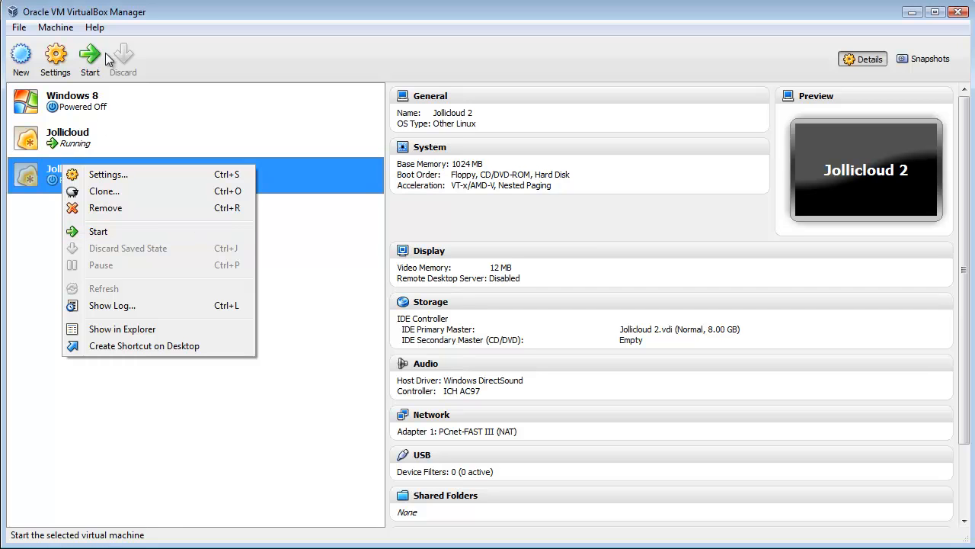
click(99, 231)
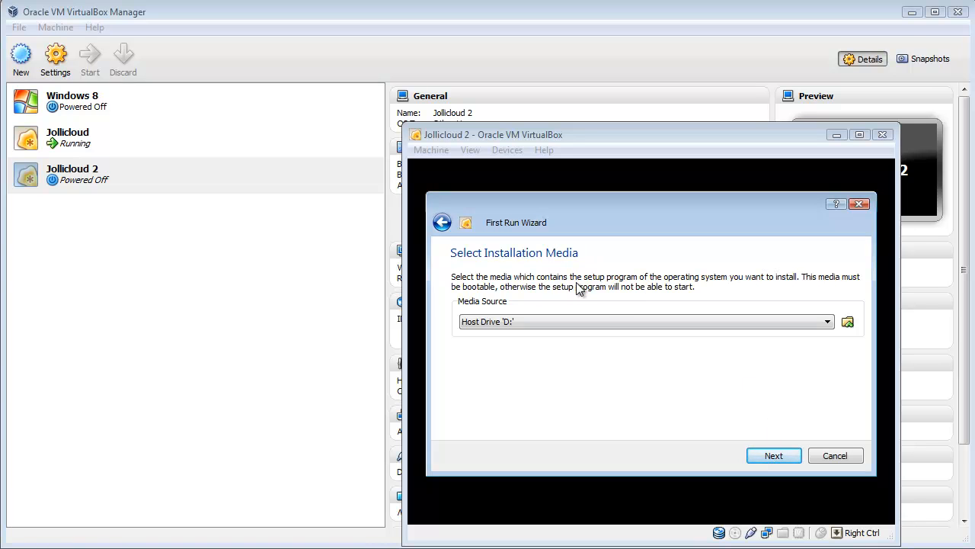
click(777, 321)
click(777, 321)
- Switch to the Windows Explorer window, mount Jolicloud-PreFinal.iso on Virtual CloneDrive F:, dismiss AutoPlay and minimize the folder window
key(alt+Tab)
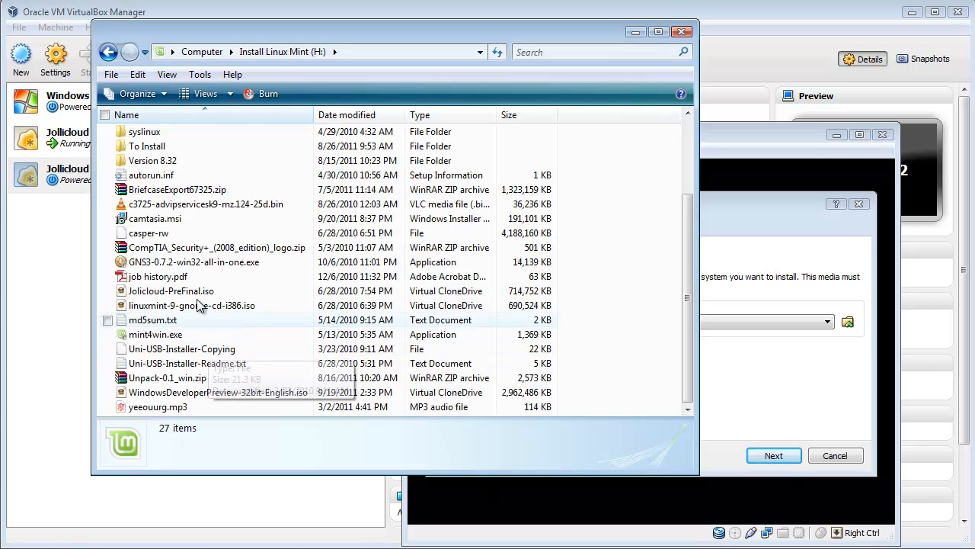
double_click(196, 291)
right_click(196, 292)
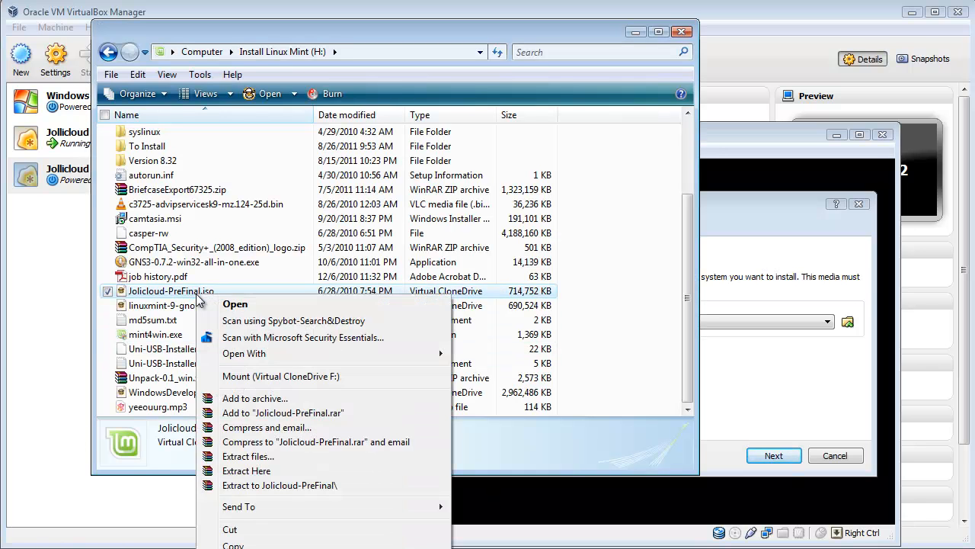
click(299, 378)
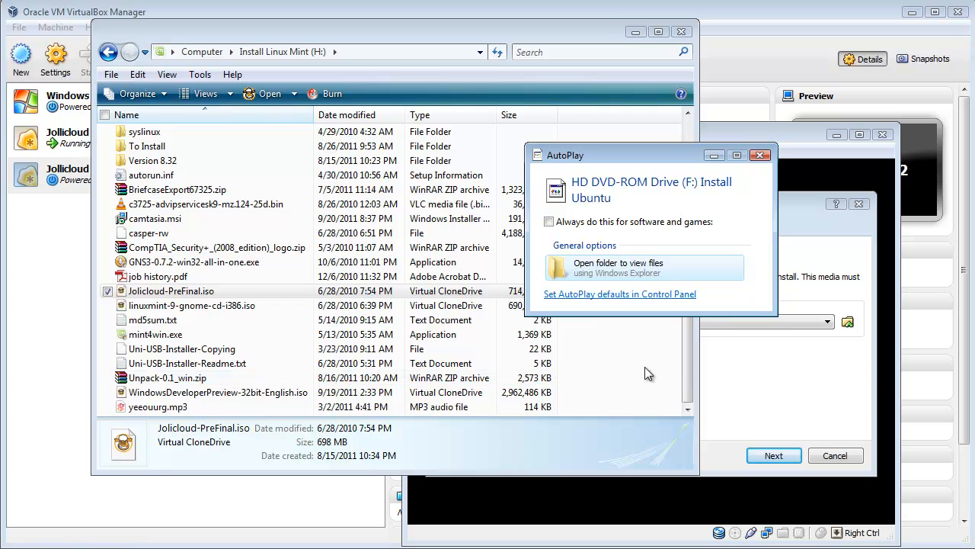
click(760, 157)
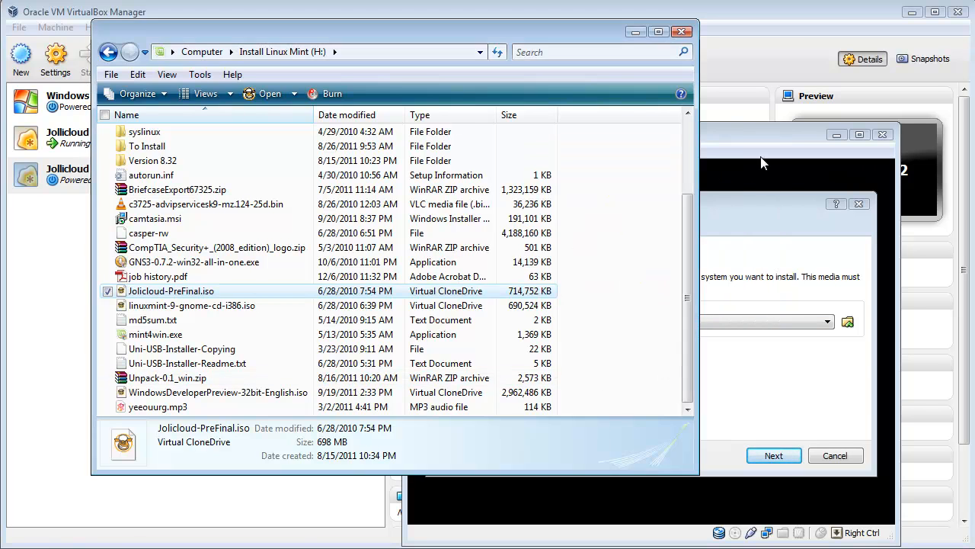
click(636, 34)
- Boot the virtual machine from Host Drive 'F:' as installation media and move its window up beside the machine list
click(821, 322)
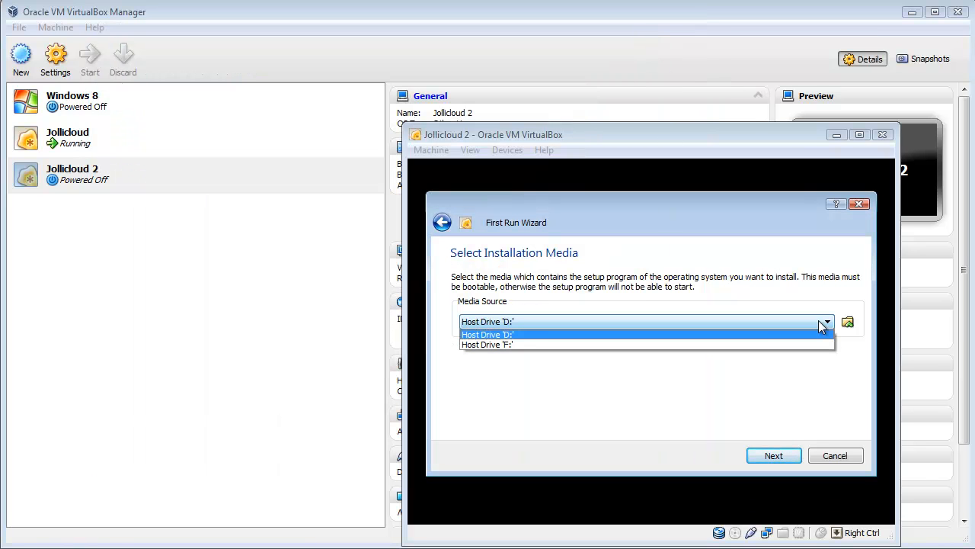
click(509, 345)
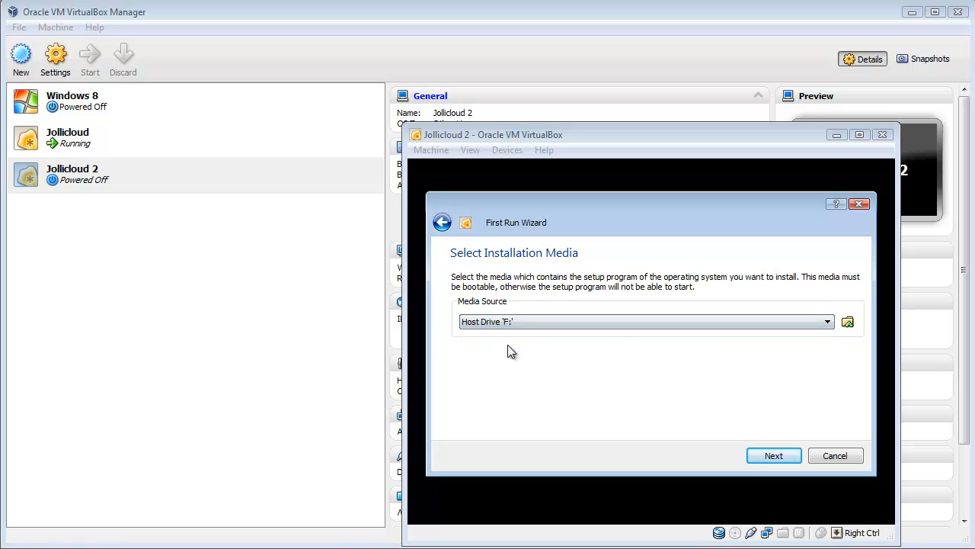
click(771, 457)
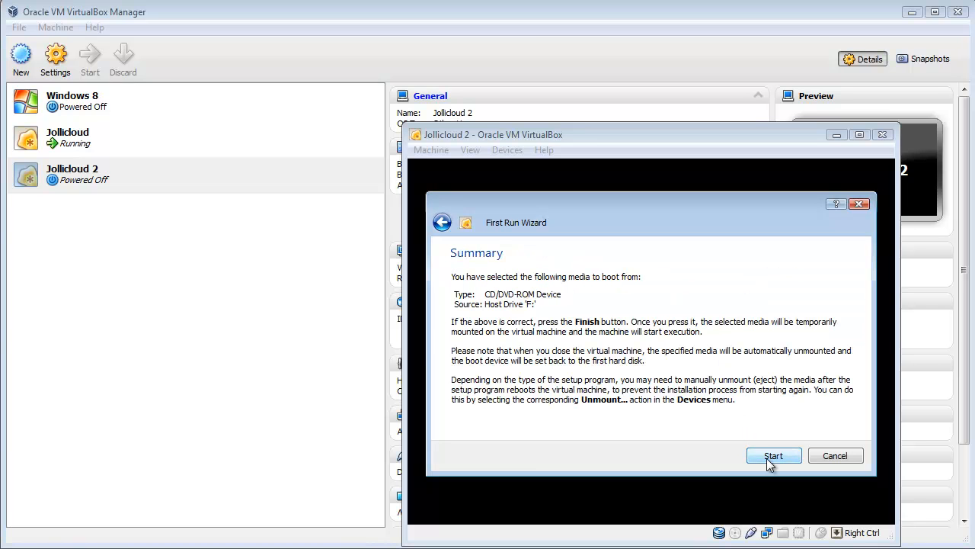
click(772, 457)
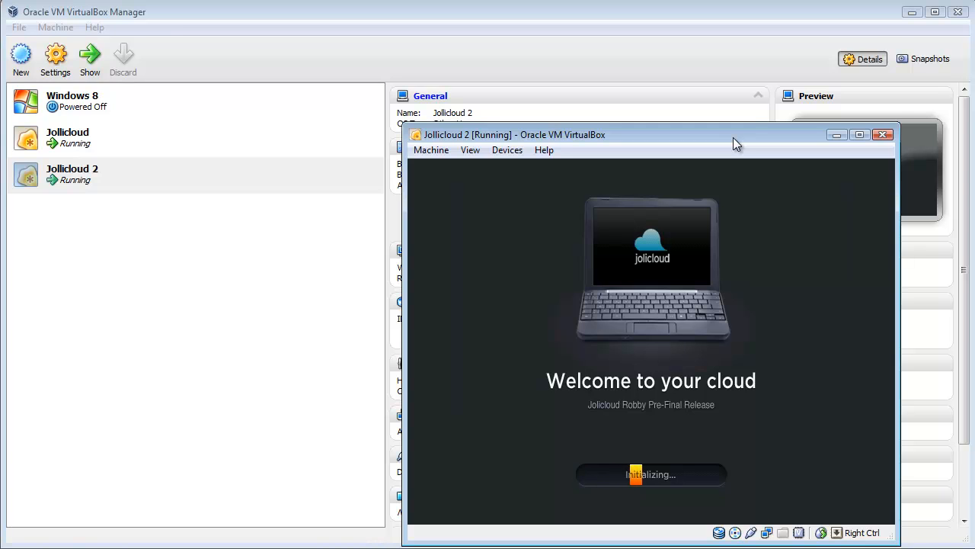
drag(733, 137, 637, 98)
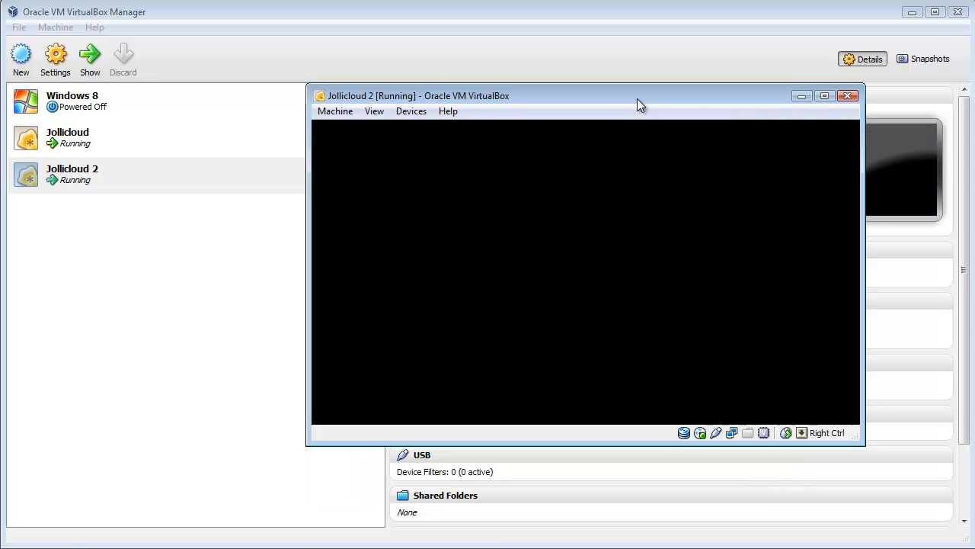
- Move the Jollicloud 2 window up so its whole desktop fits on screen, and try the Install launcher
drag(637, 99, 501, 31)
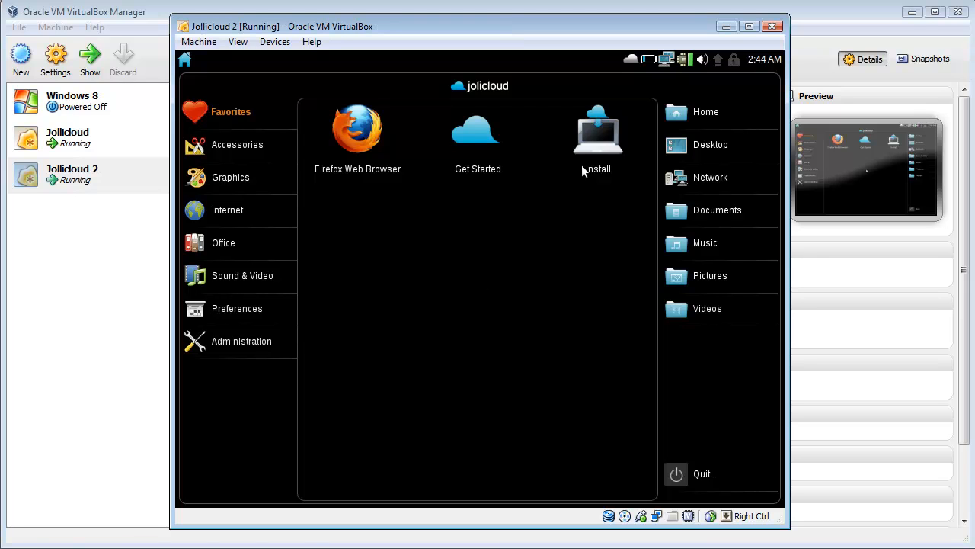
click(603, 132)
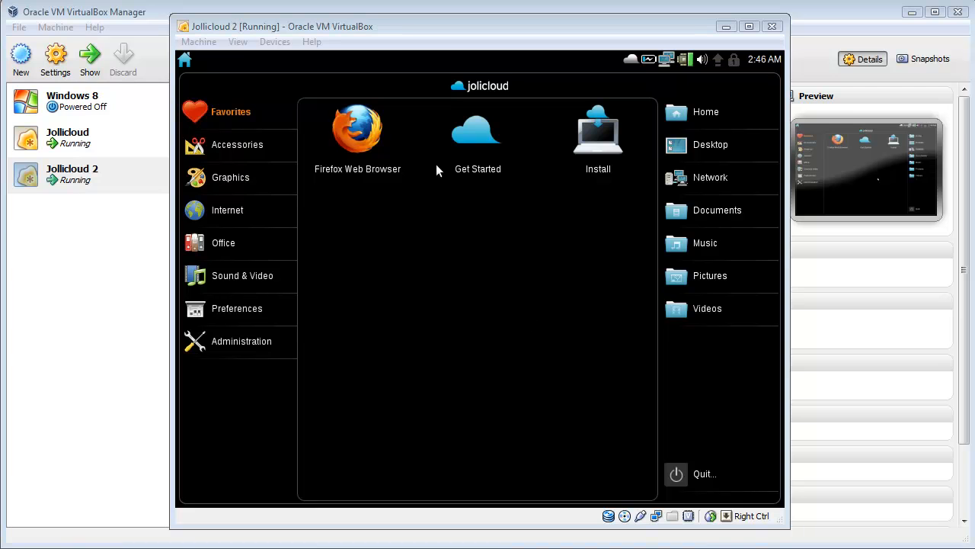
- Close the Jollicloud 2 virtual machine with the option Power off the machine
click(203, 44)
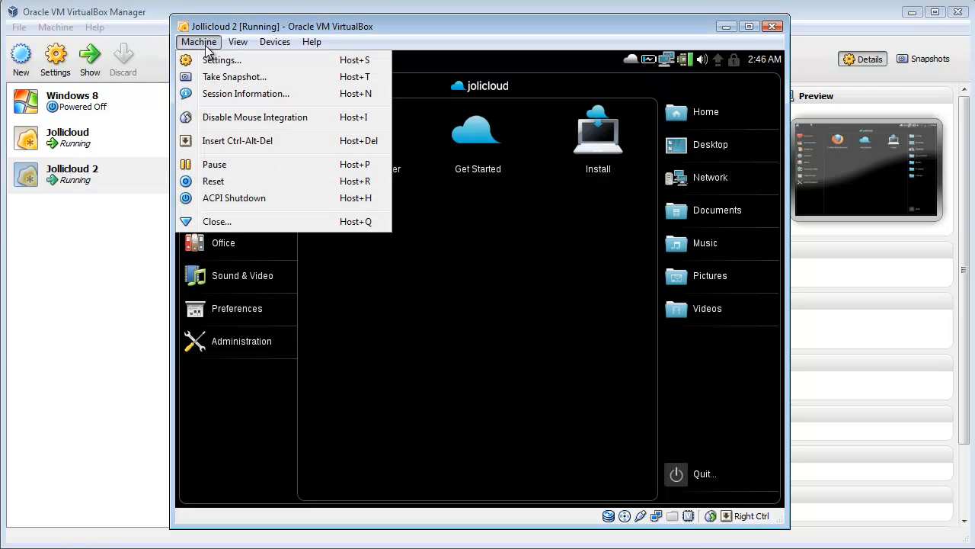
click(304, 221)
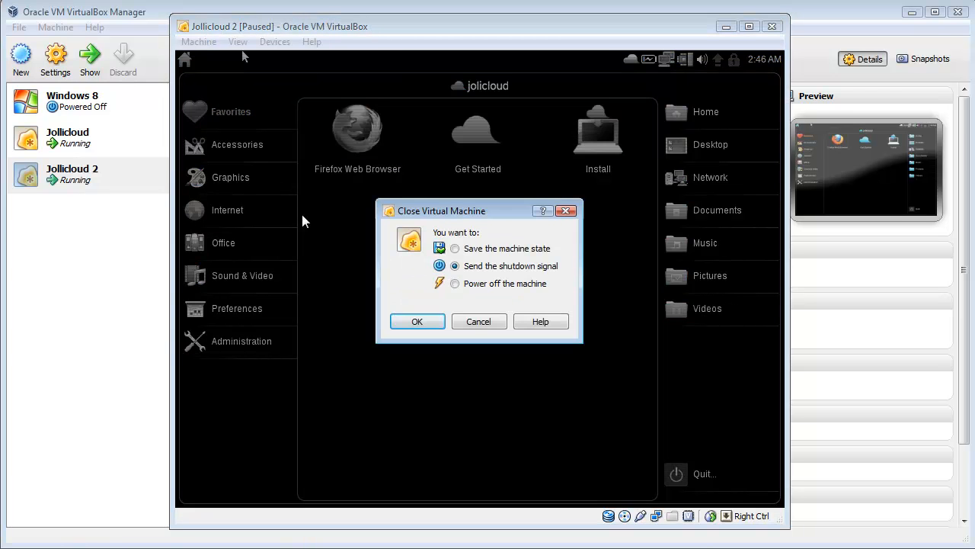
click(468, 286)
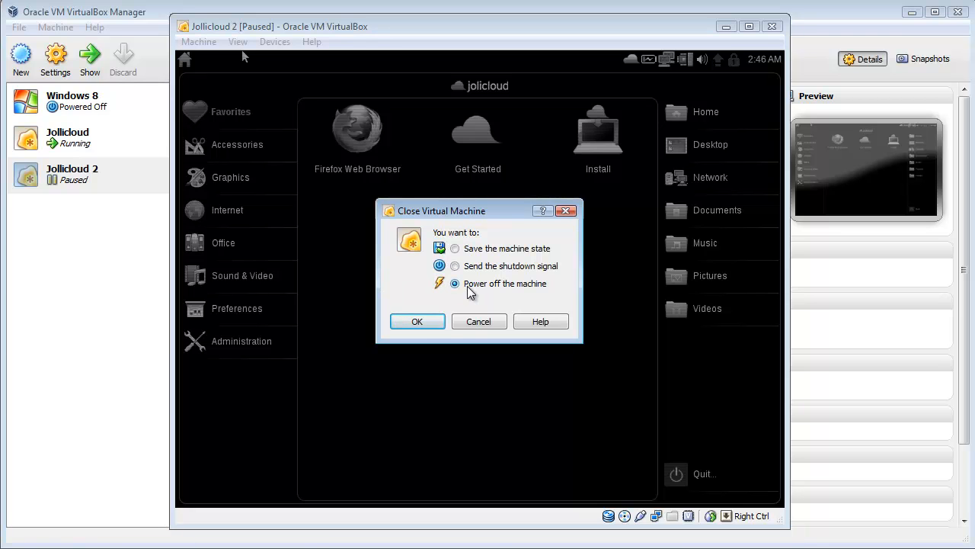
click(418, 321)
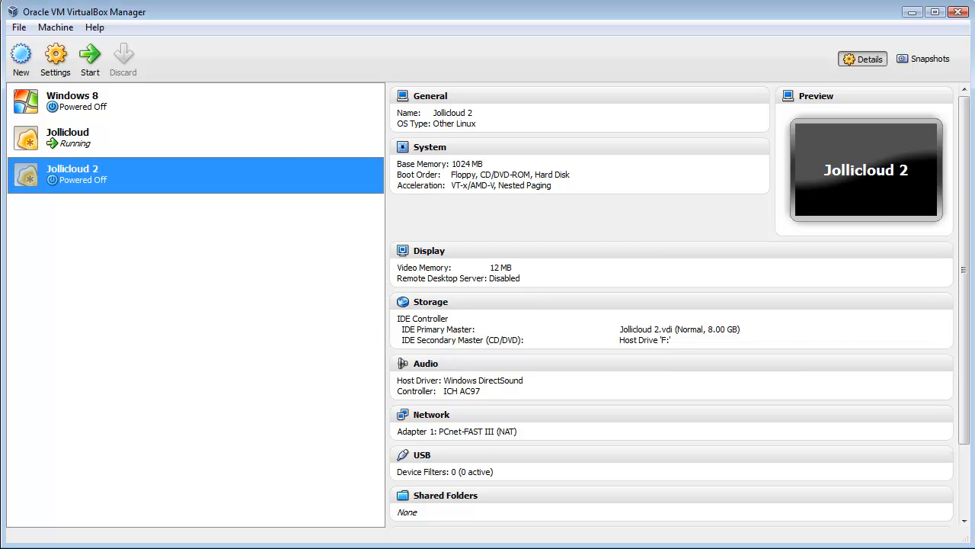
- Switch to the running Jollicloud machine's window and take a snapshot of it named Snapshot 1
key(alt+Tab)
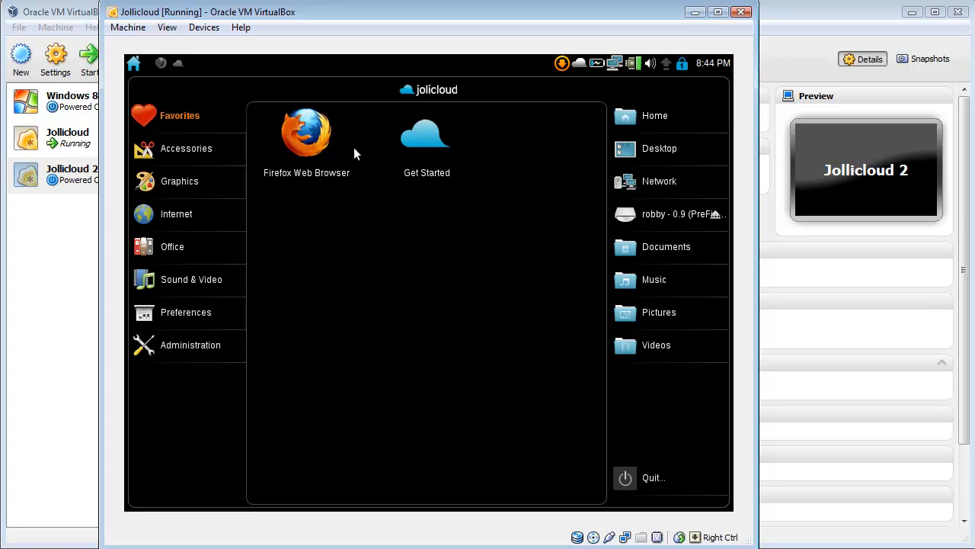
click(133, 29)
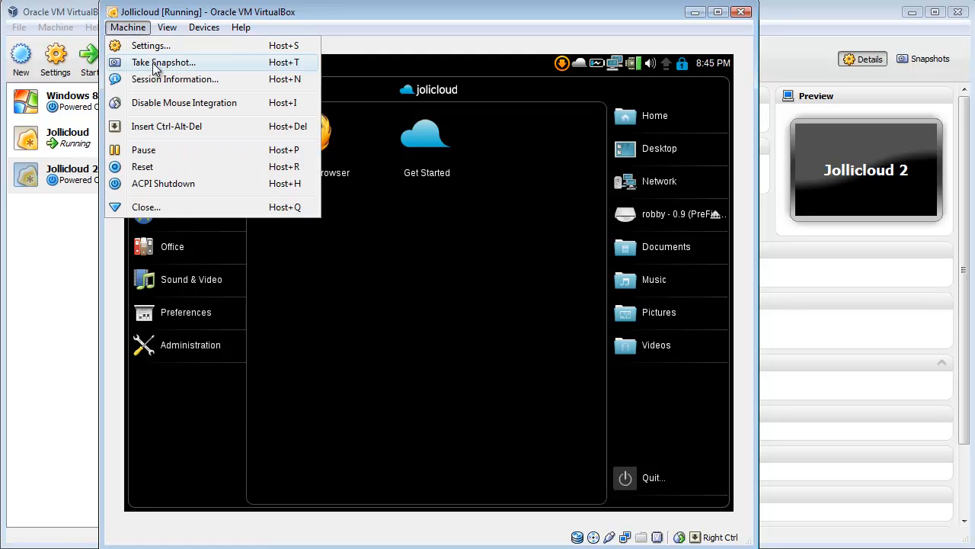
click(152, 63)
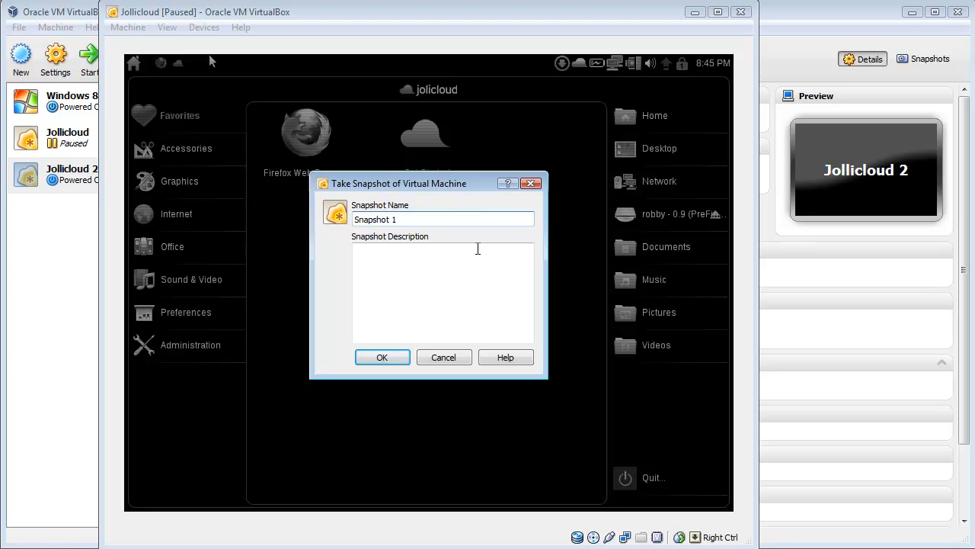
click(383, 358)
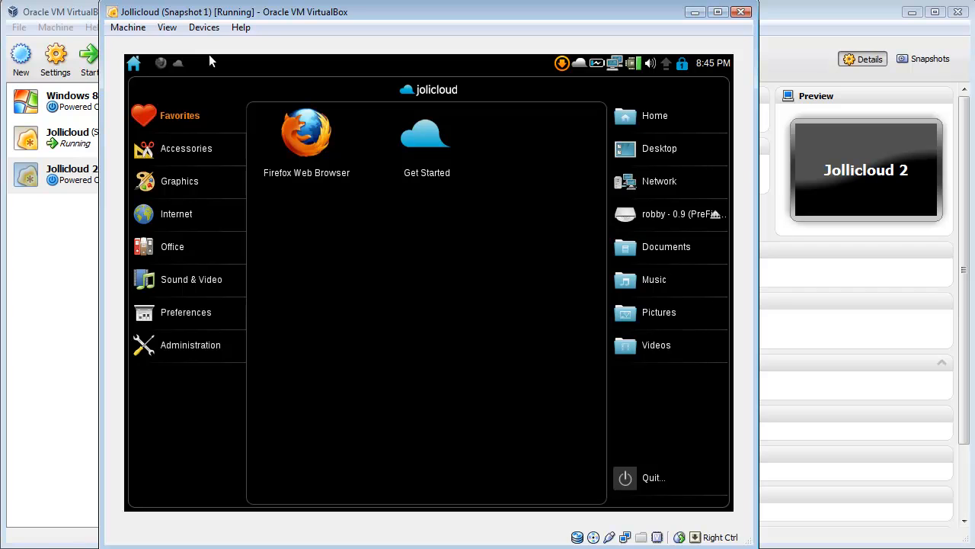
- Return to VirtualBox Manager and view the Jollicloud machine's snapshots, selecting Snapshot 1
click(128, 28)
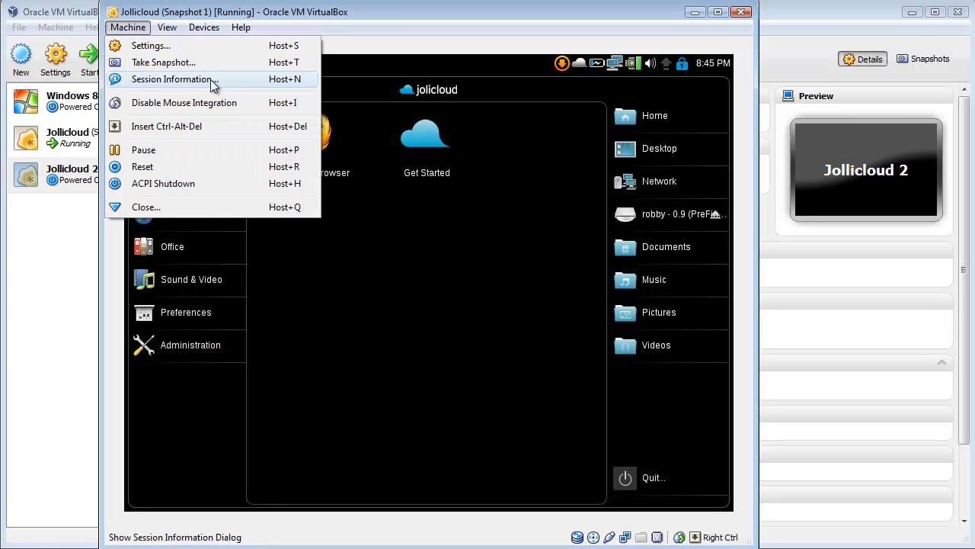
click(921, 61)
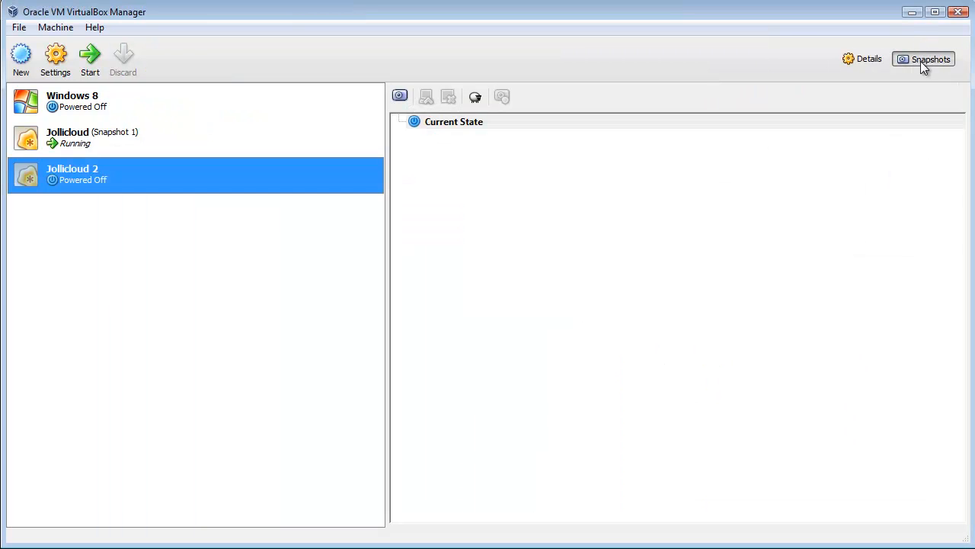
click(214, 140)
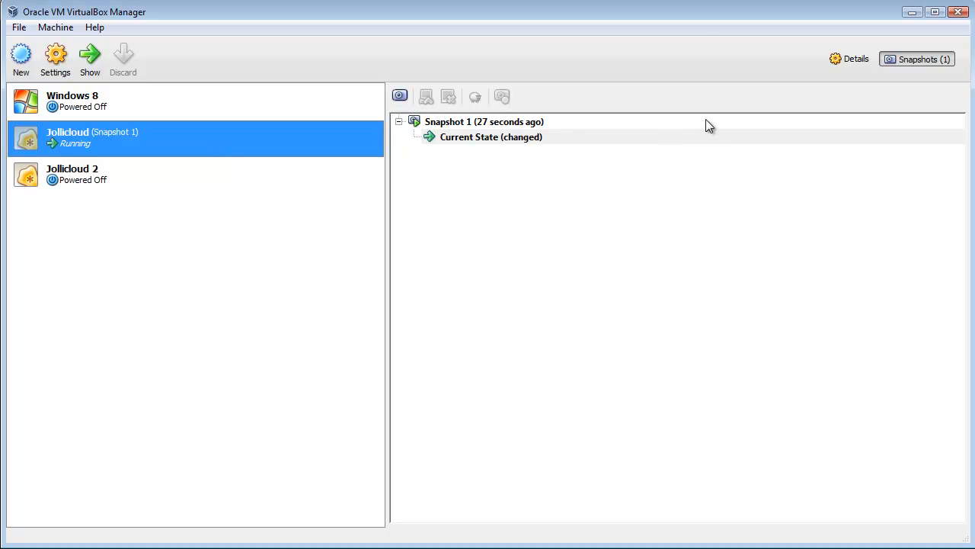
click(457, 124)
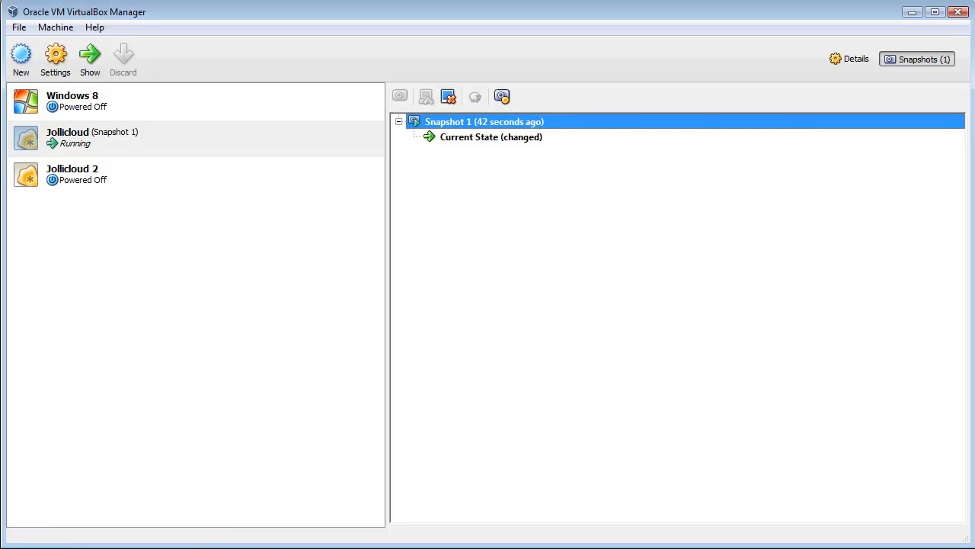
- Switch the Jollicloud machine's window to Scale mode, and shrink and enlarge it to test the display scaling
key(alt+Tab)
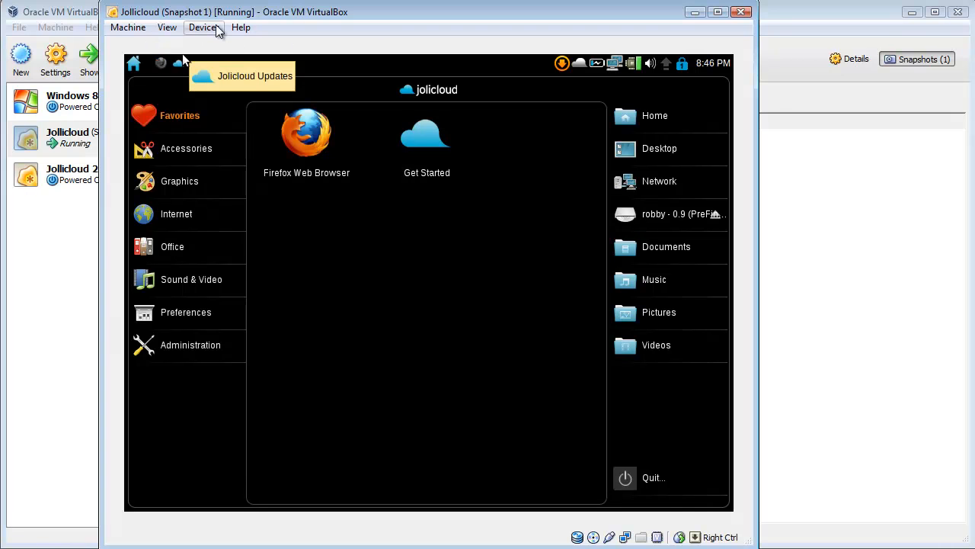
click(167, 28)
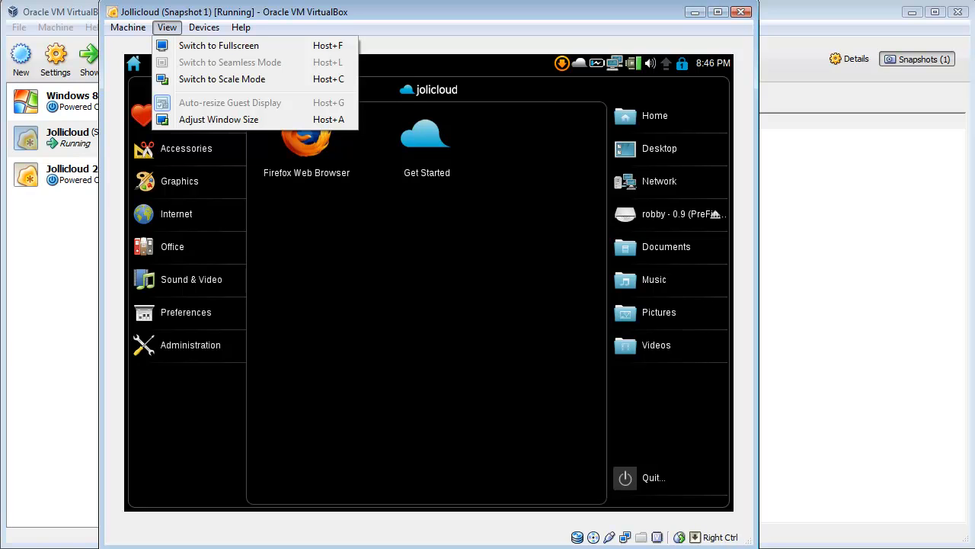
click(222, 79)
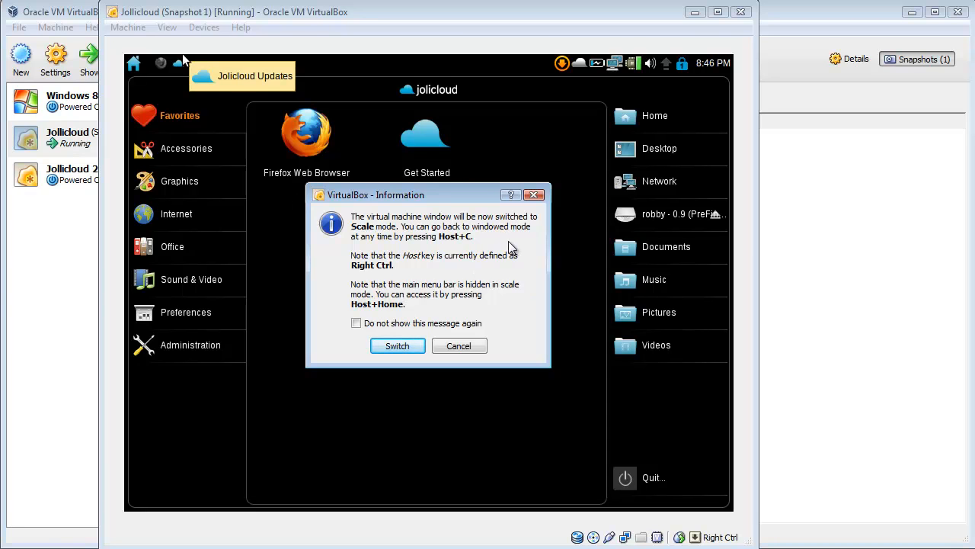
click(398, 345)
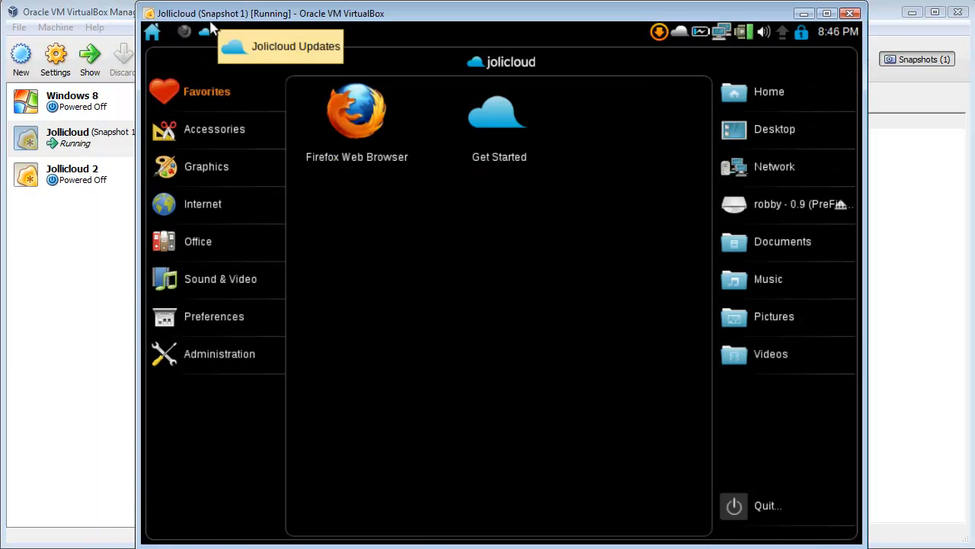
drag(139, 542, 371, 541)
drag(361, 345, 147, 480)
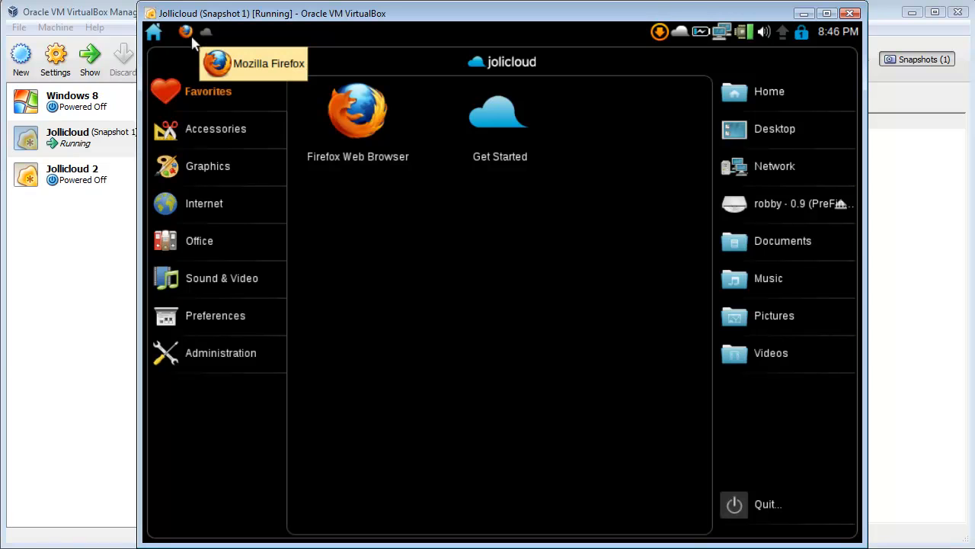
- Bring up Firefox inside the Jollicloud guest and view the Updates page of rgddesigns.com
click(191, 38)
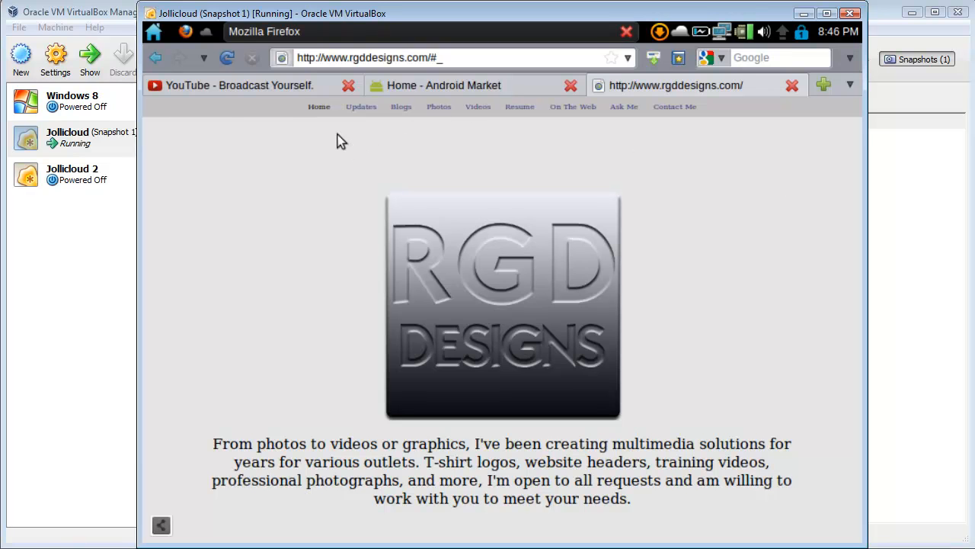
click(469, 92)
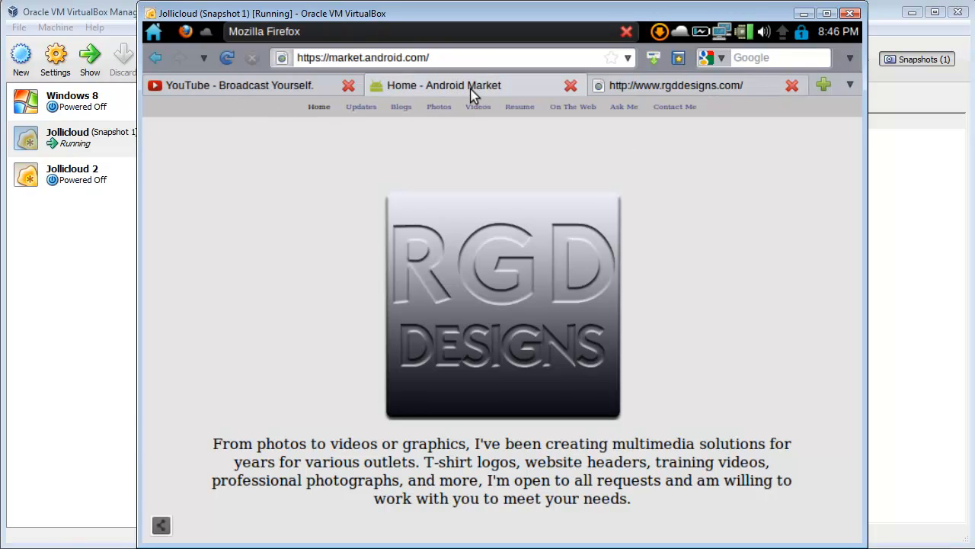
click(653, 92)
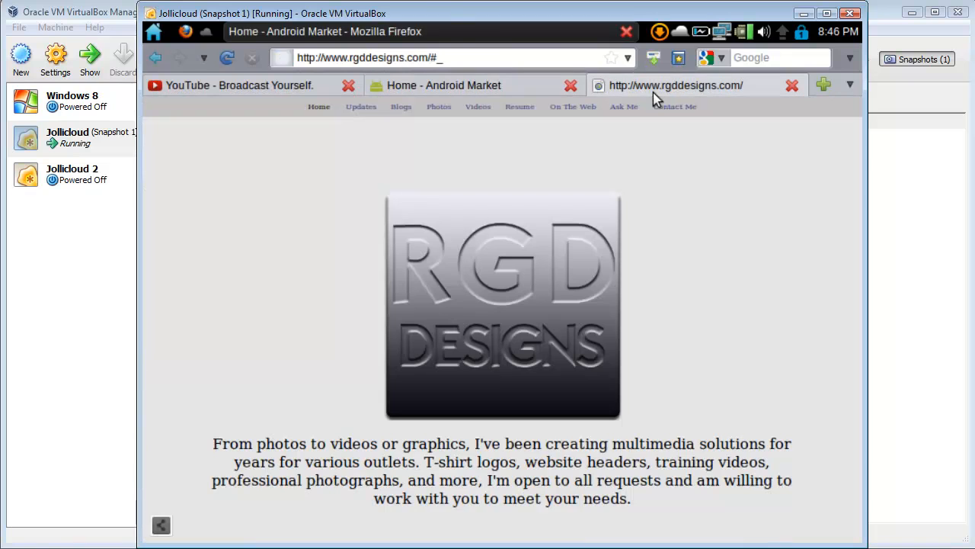
click(359, 107)
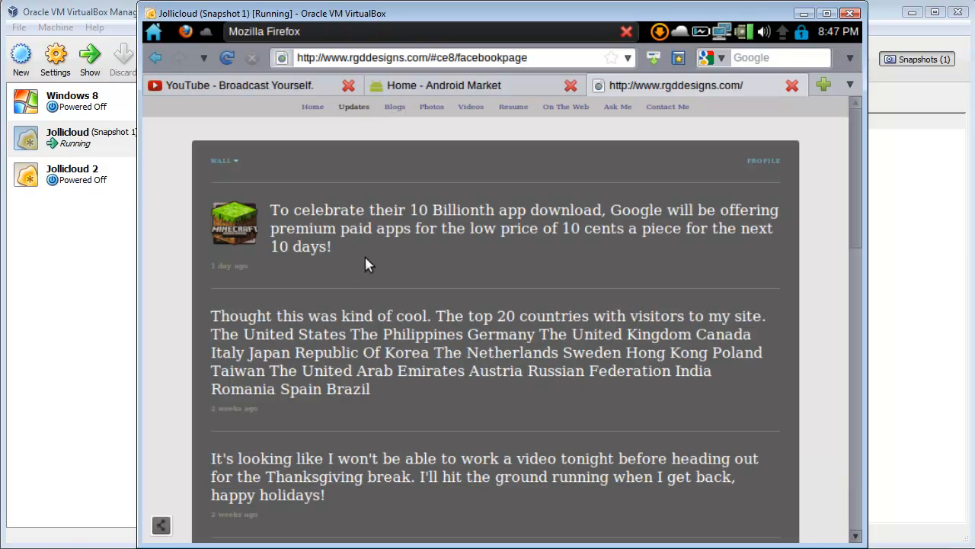
drag(270, 209, 359, 251)
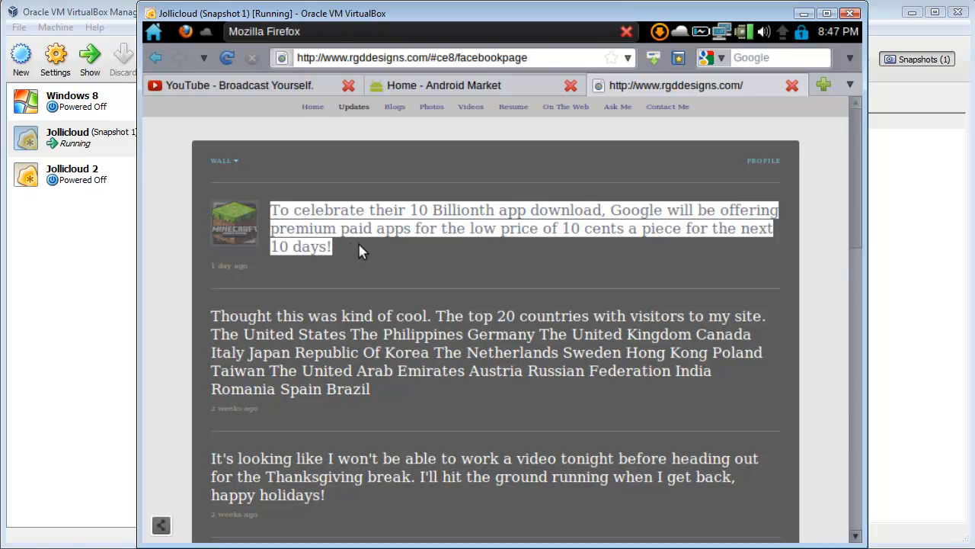
click(359, 245)
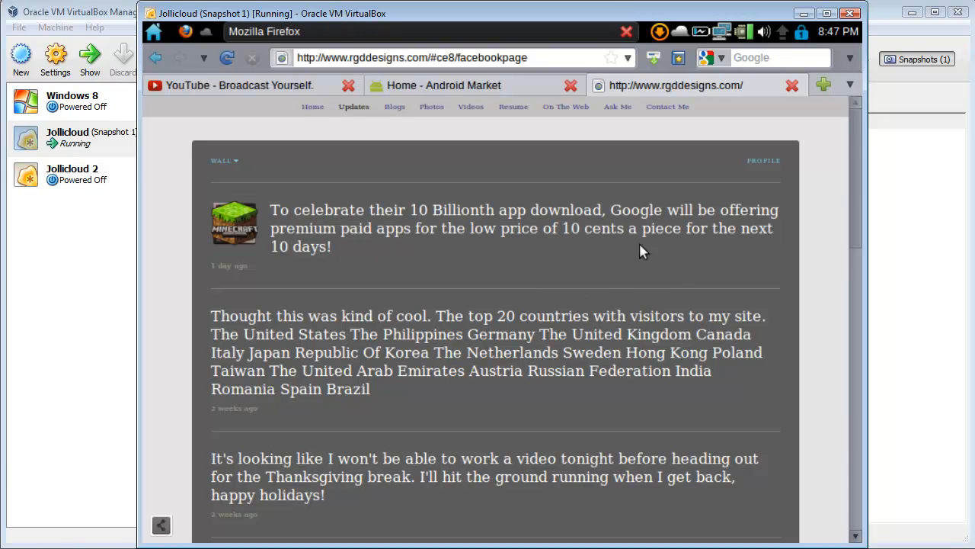
- Look through the site's Videos page and the open Android Market and YouTube pages, ending back at VirtualBox Manager
click(467, 110)
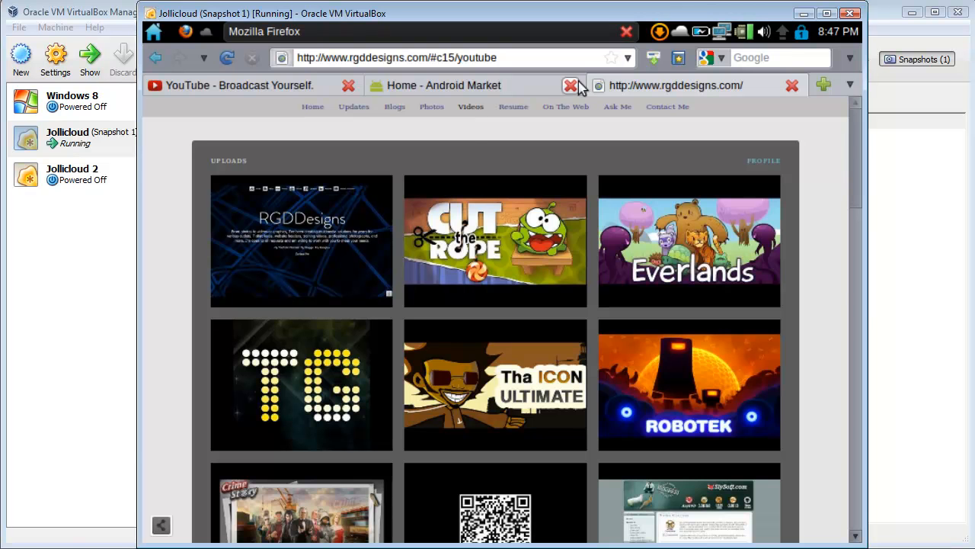
click(478, 87)
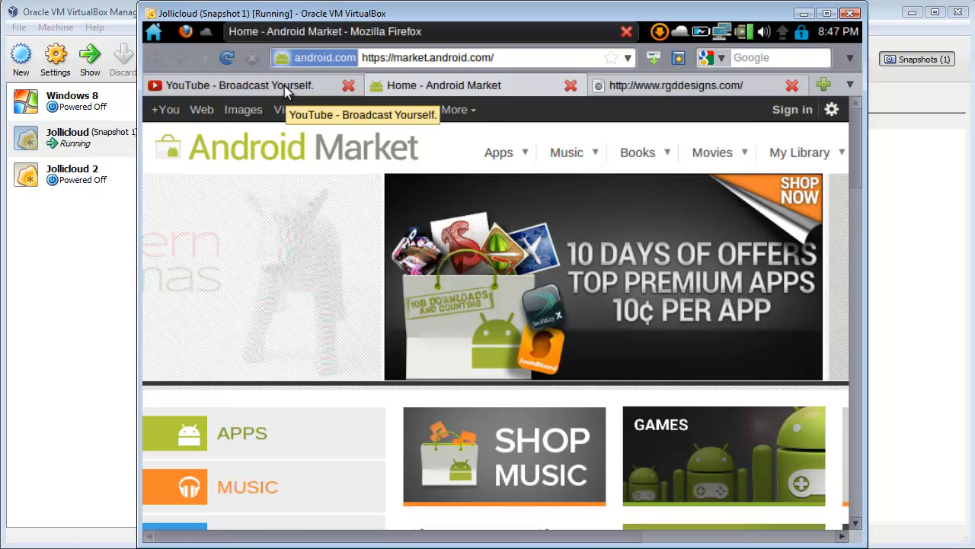
click(287, 88)
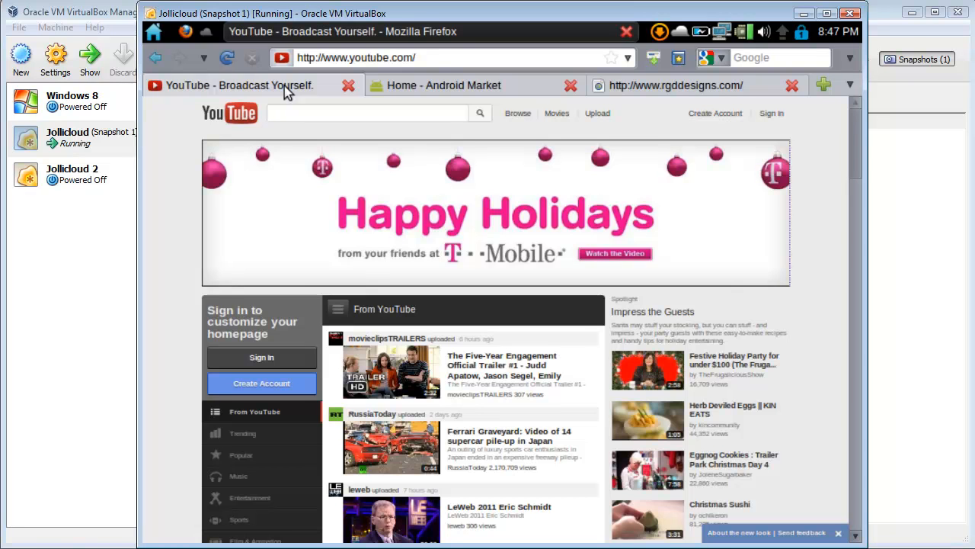
click(67, 296)
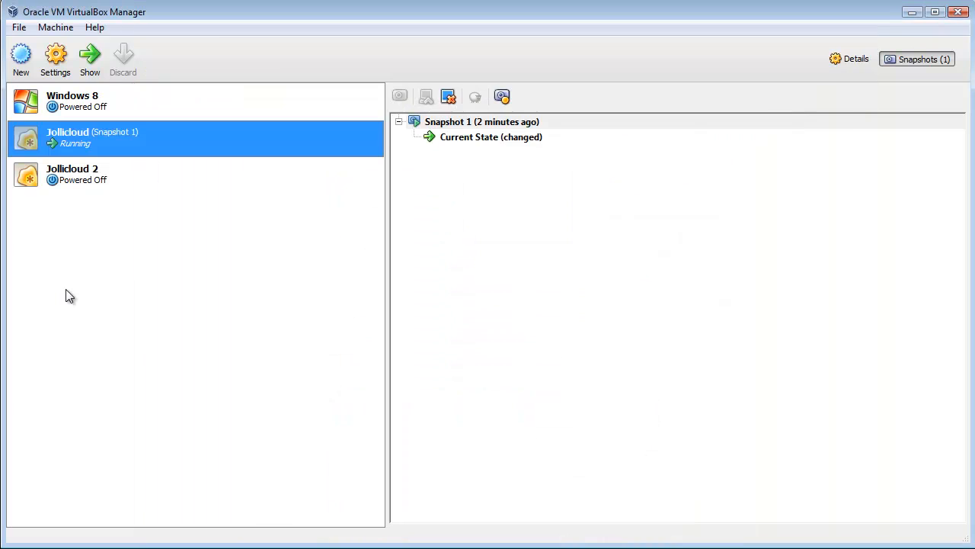